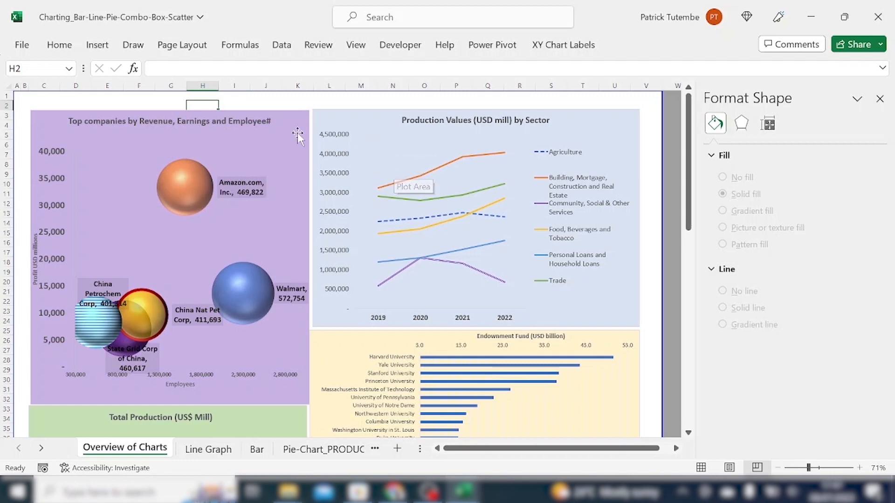
View the Line Graph sheet and return to the chart overview sheet.
scroll(228, 175, "down", 1)
scroll(228, 175, "up", 1)
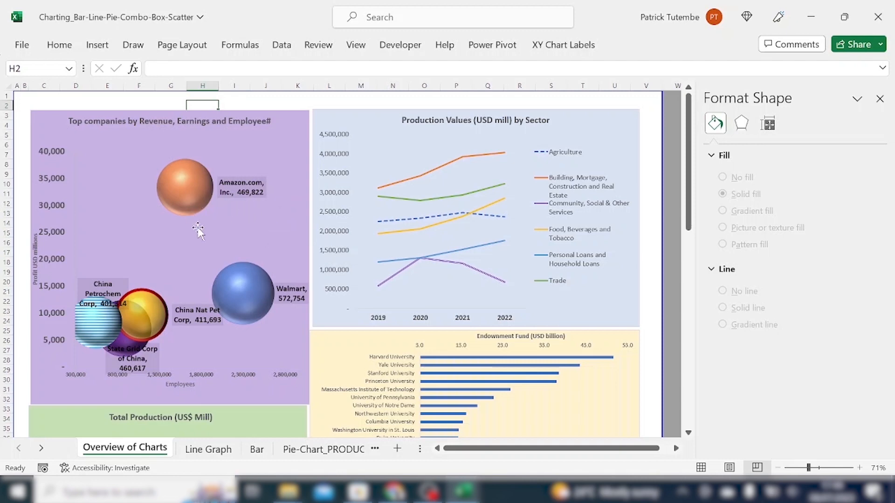
left_click(205, 450)
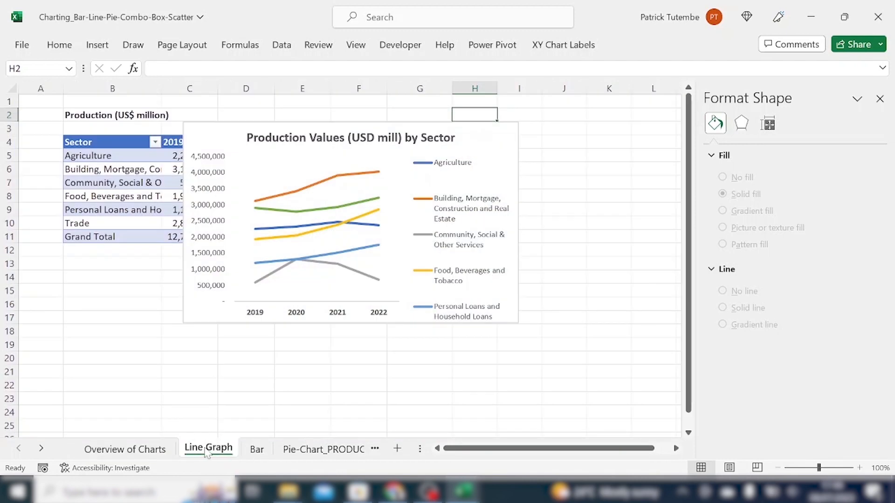
left_click(125, 449)
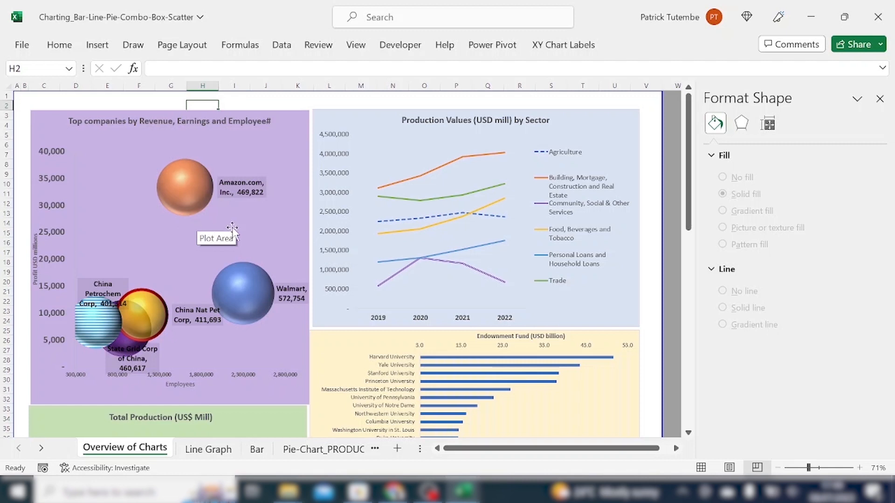
Inspect the bubble chart's elements: chart area, bubbles, horizontal axis, data series and plot area.
left_click(169, 150)
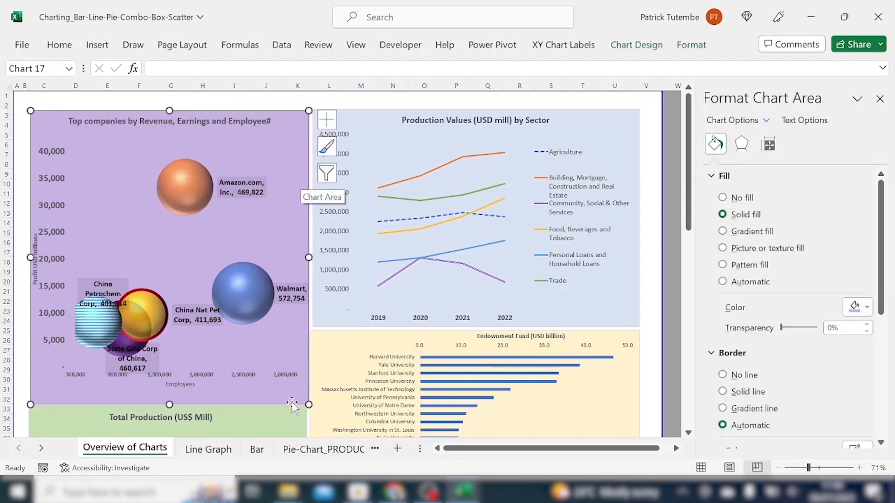
left_click(191, 192)
left_click(206, 186)
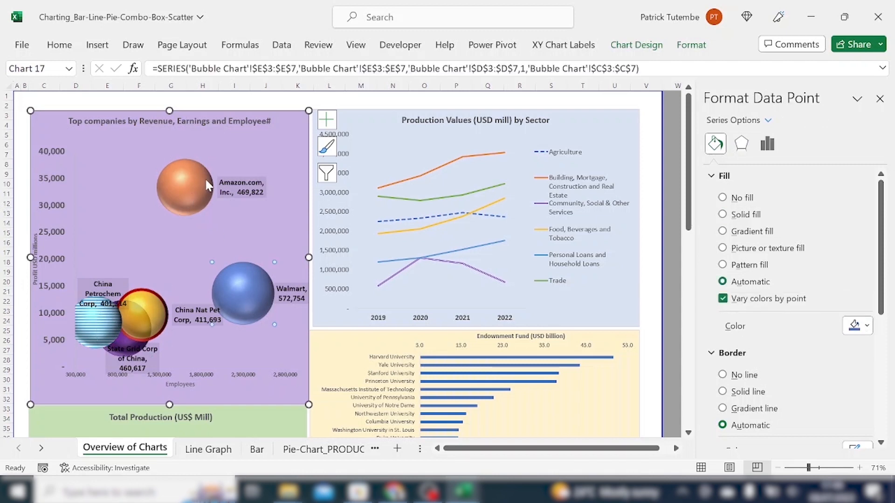
left_click(252, 292)
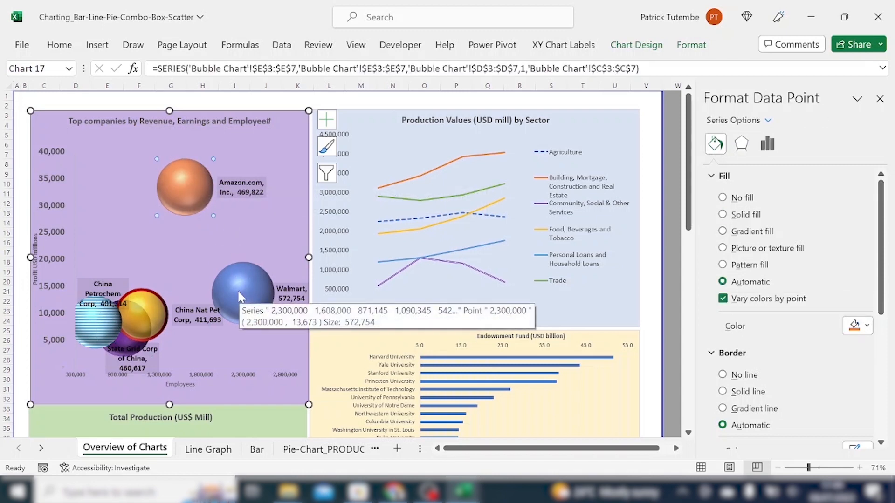
left_click(210, 189)
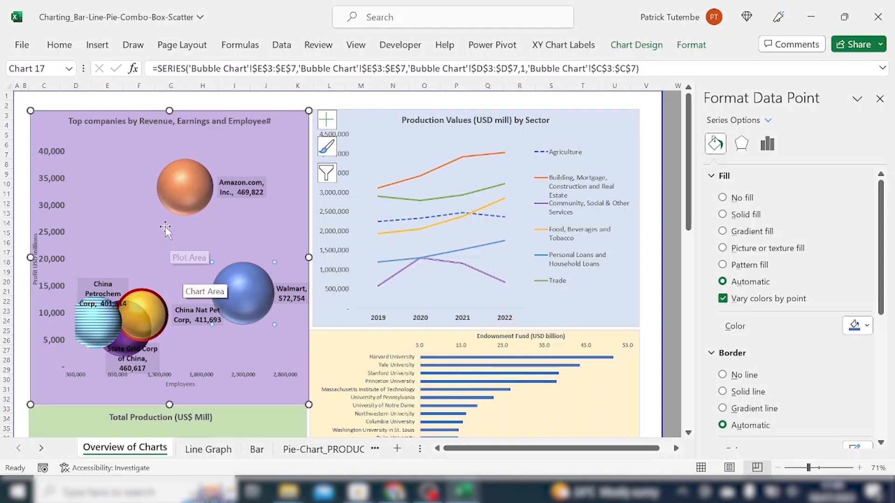
left_click(81, 375)
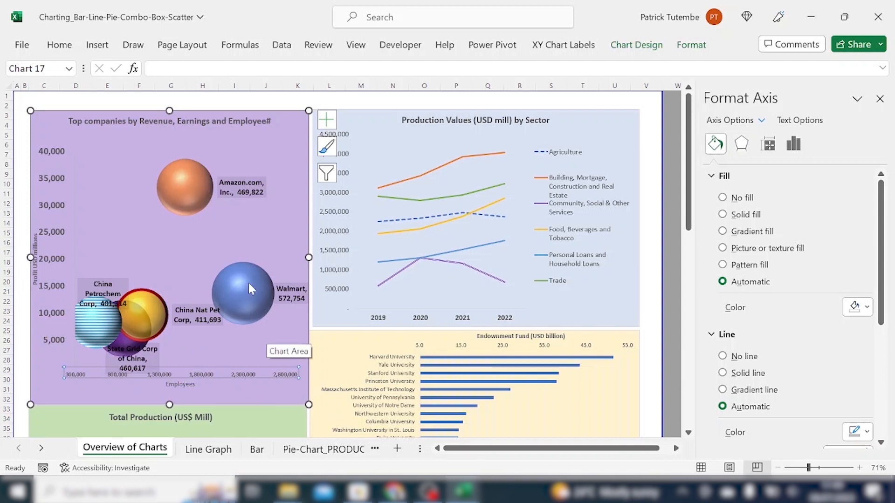
left_click(233, 292)
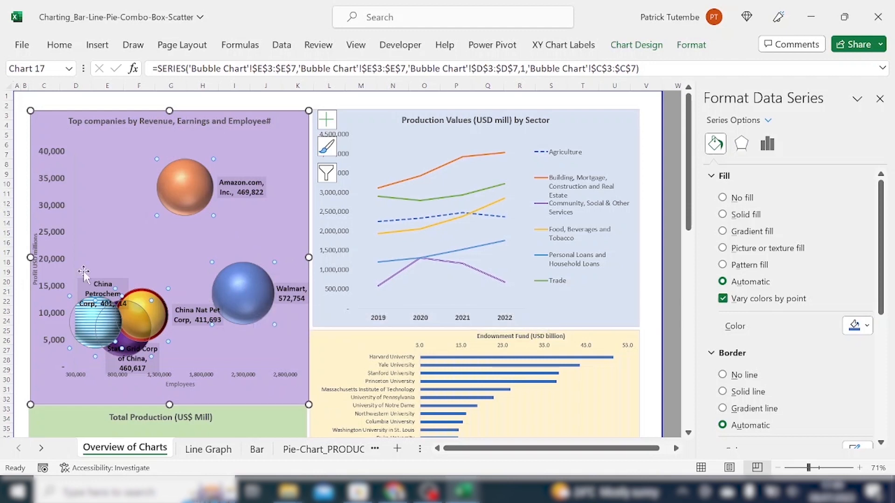
left_click(36, 271)
left_click(141, 184)
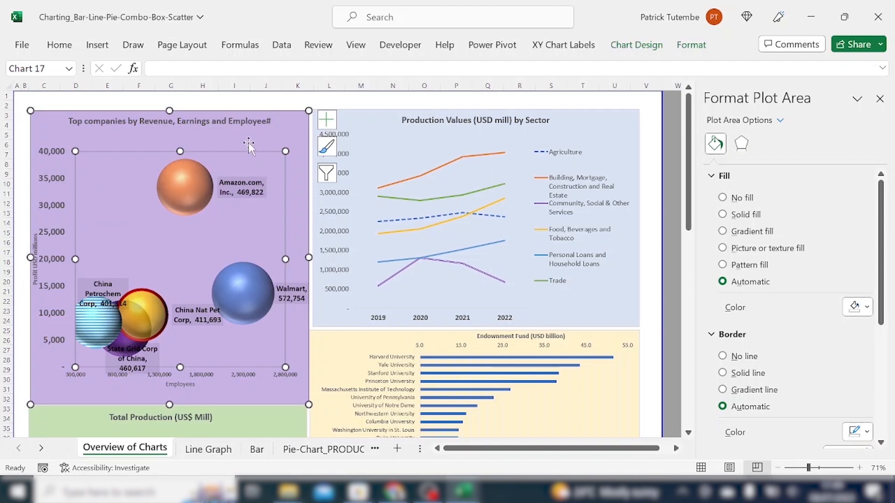
Inspect the Production Values line chart's elements: chart area, horizontal axis and a data series.
left_click(290, 131)
left_click(364, 123)
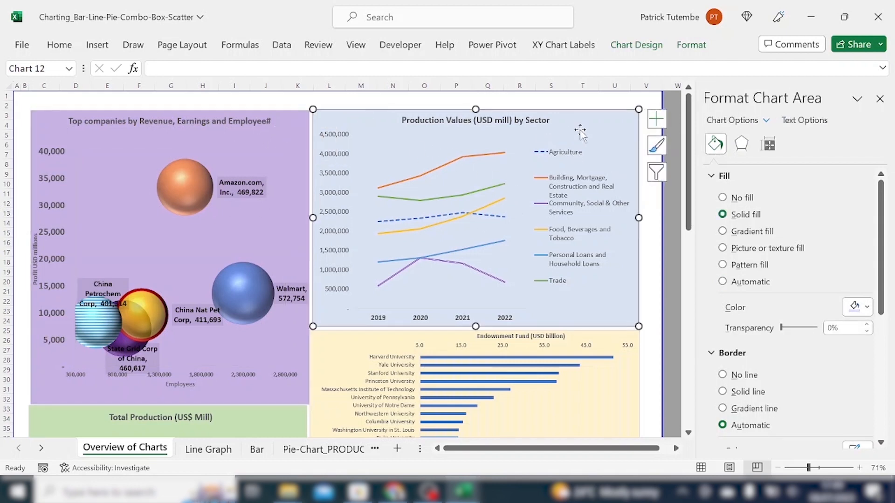
scroll(552, 169, "down", 1)
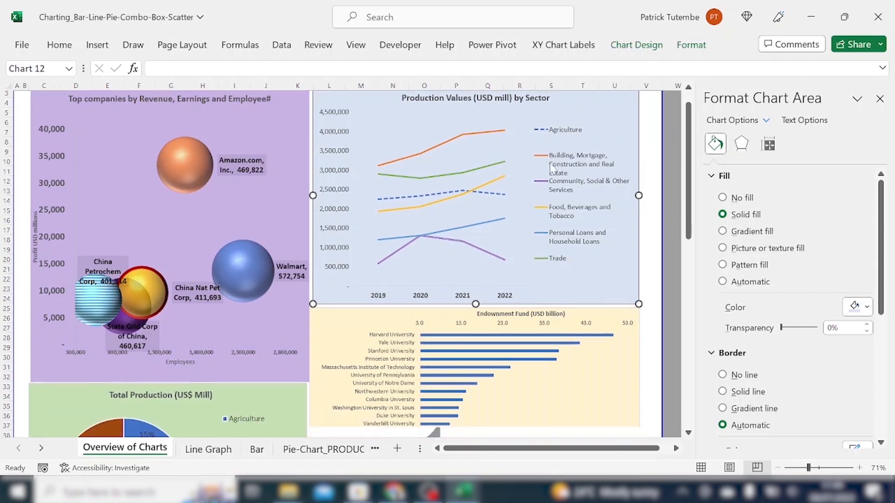
scroll(553, 169, "up", 1)
left_click(553, 168)
left_click(416, 321)
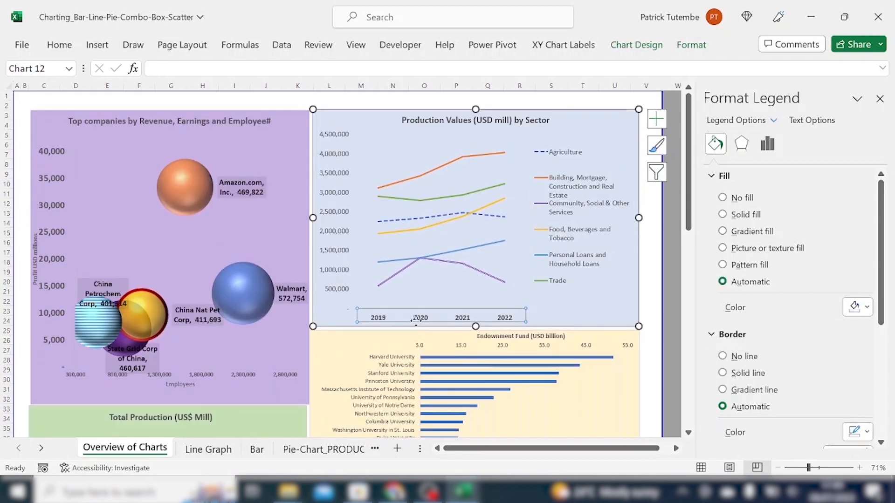
left_click(445, 260)
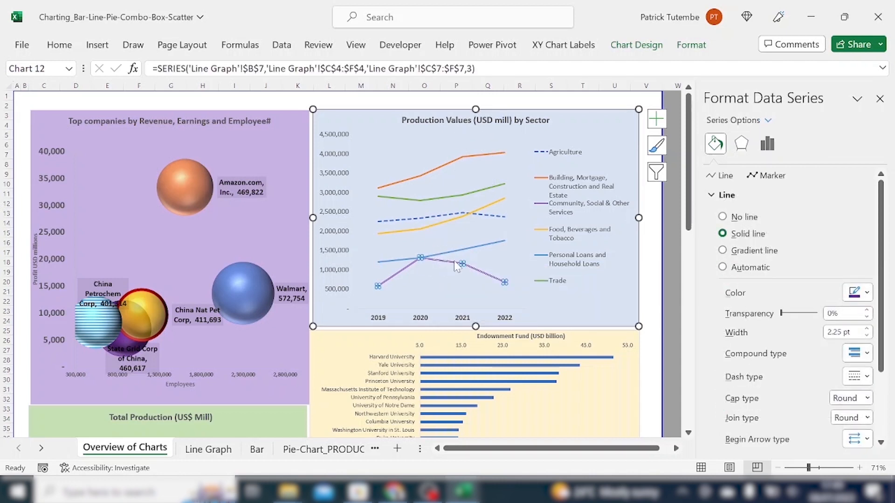
left_click(412, 305)
left_click(528, 317)
left_click(506, 319)
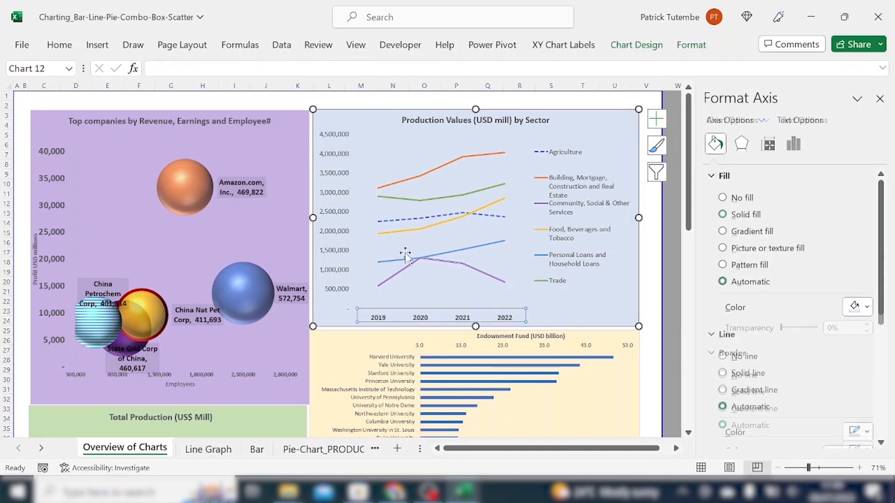
Inspect the Total Production pie chart's title, chart area, legend, series and individual slices.
scroll(281, 237, "down", 1)
scroll(281, 238, "down", 7)
left_click(219, 228)
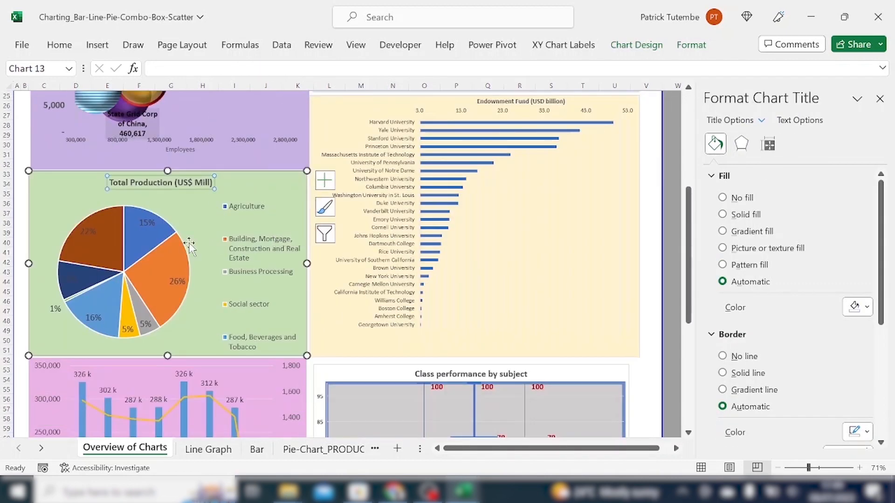
left_click(206, 215)
scroll(238, 223, "down", 1)
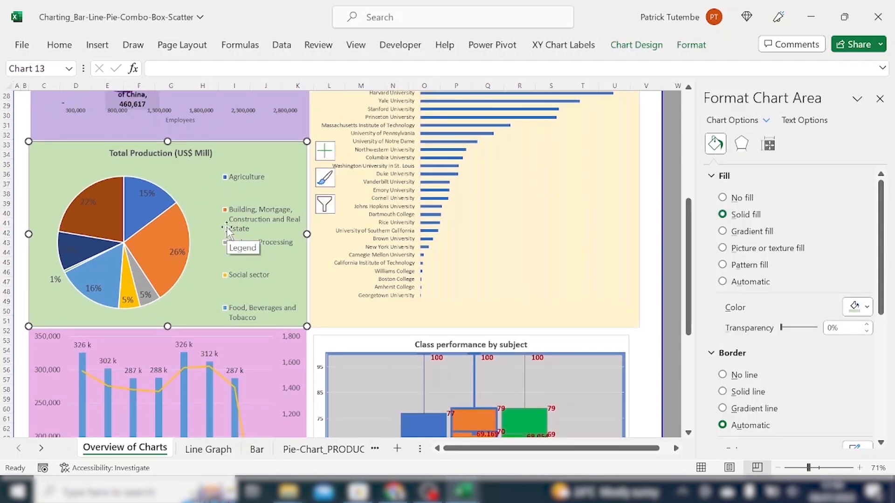
left_click(260, 177)
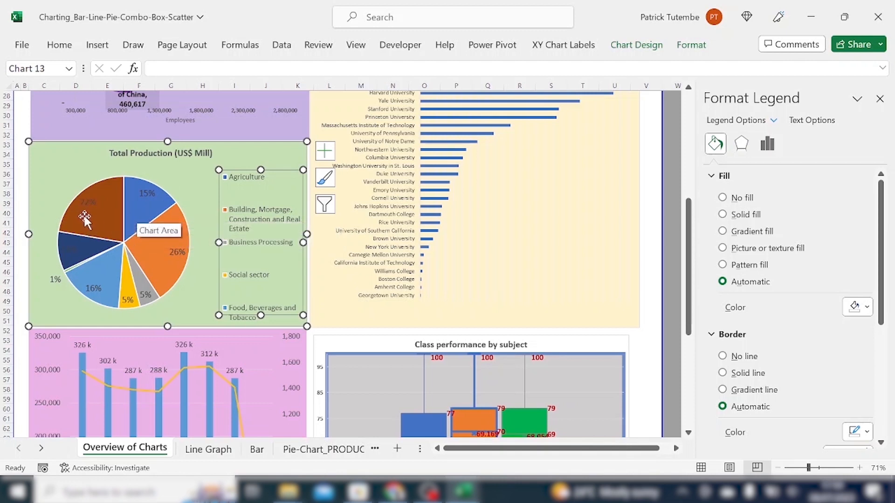
left_click(165, 260)
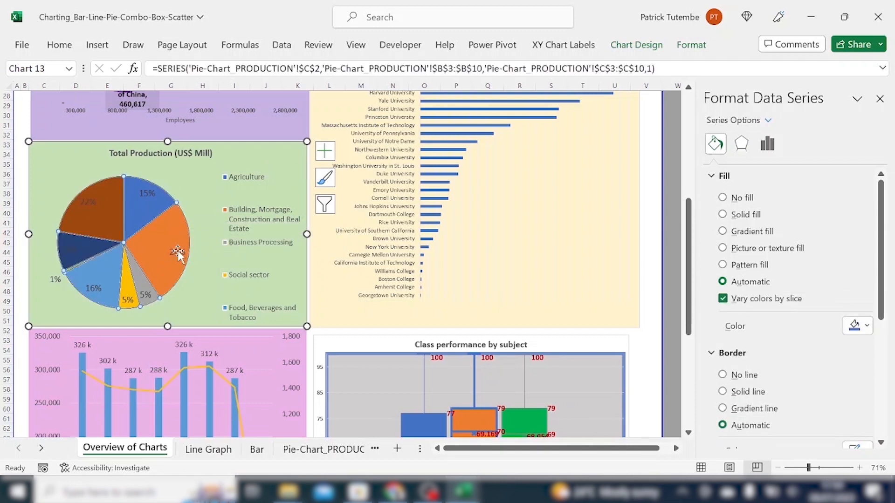
left_click(177, 243)
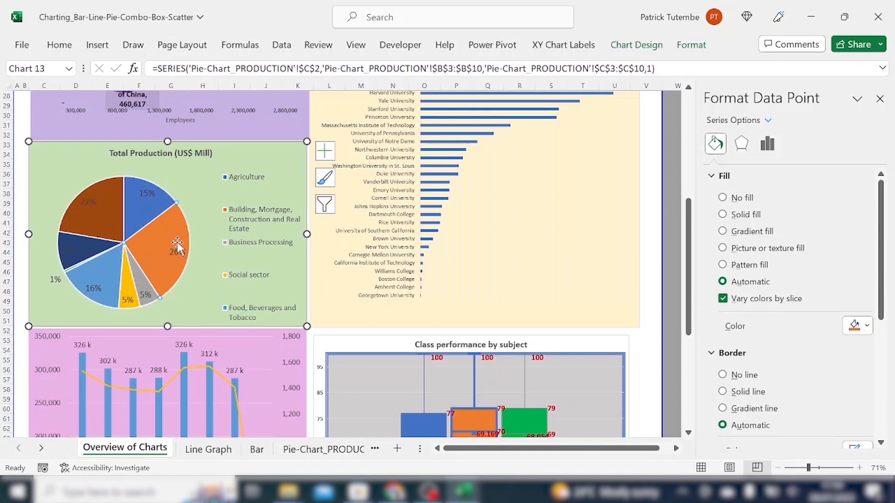
left_click(103, 220)
left_click(161, 251)
Inspect the pie chart's individual legend entries for Agriculture and Building, Mortgage, Construction and Real Estate.
scroll(129, 297, "down", 1)
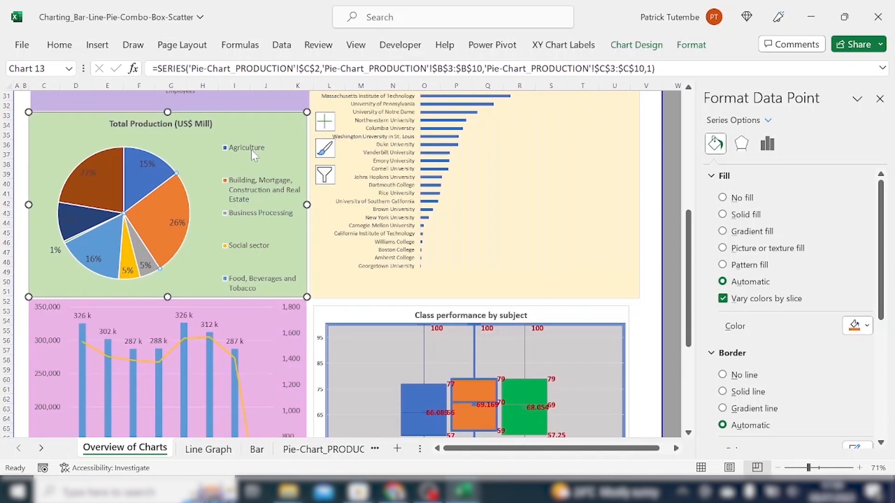
left_click(251, 150)
left_click(251, 149)
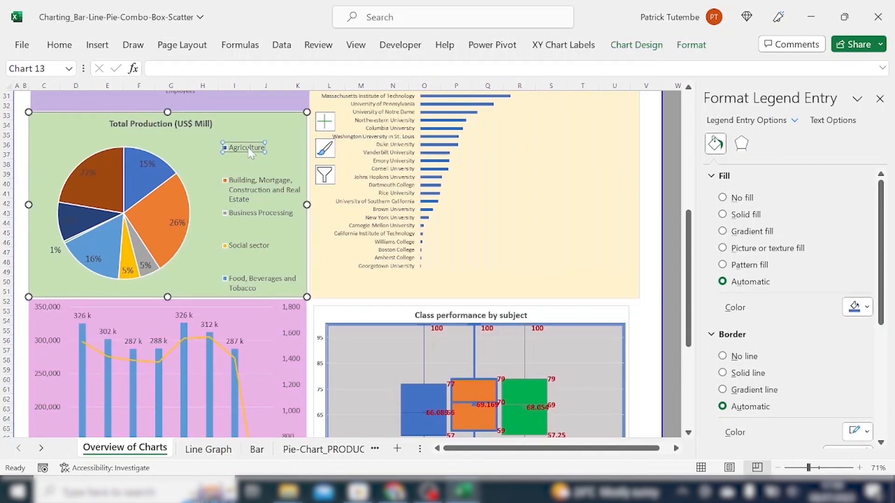
left_click(177, 223)
left_click(233, 186)
left_click(233, 185)
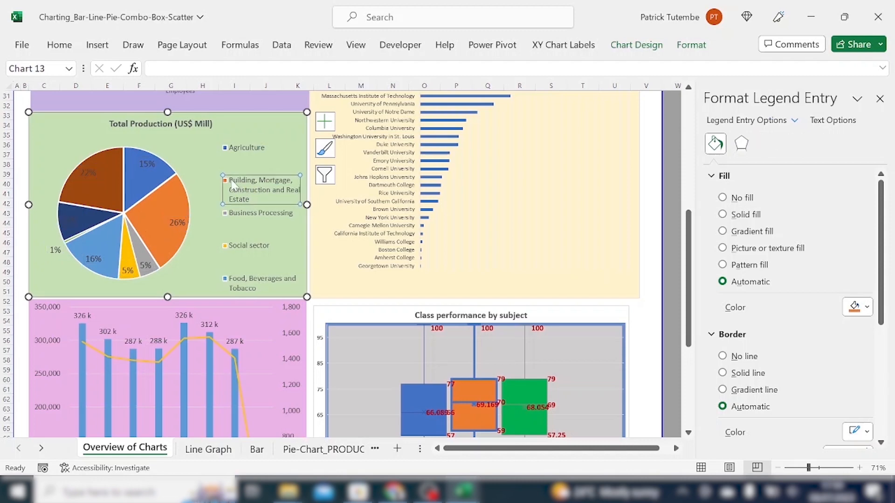
Set the pie chart legend's font size to 10.
left_click(228, 173)
scroll(258, 168, "down", 2)
scroll(250, 145, "up", 3)
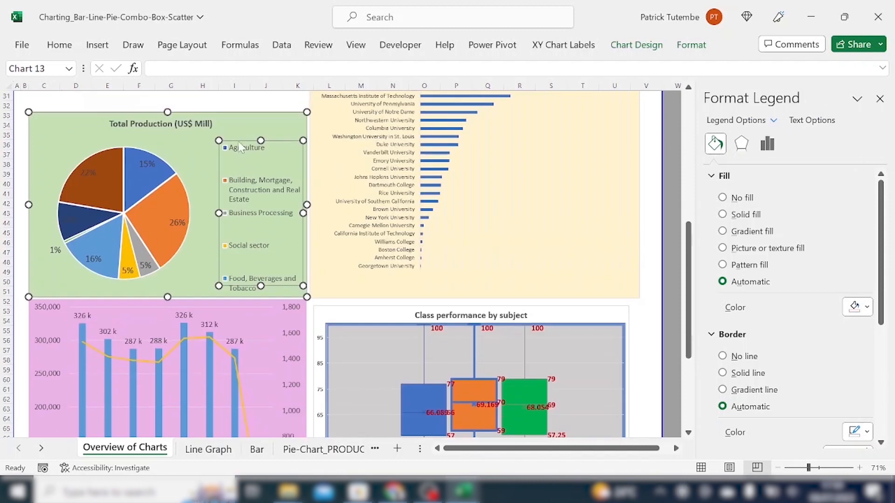
left_click(65, 46)
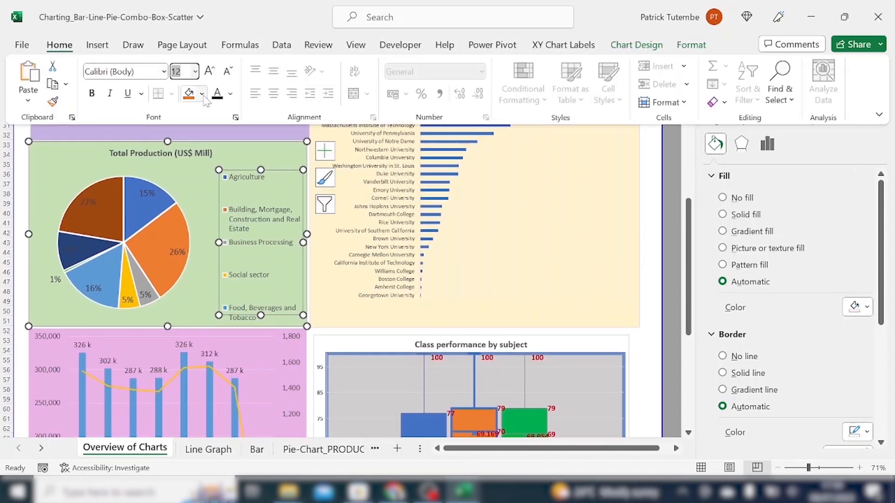
type("1")
key("Return")
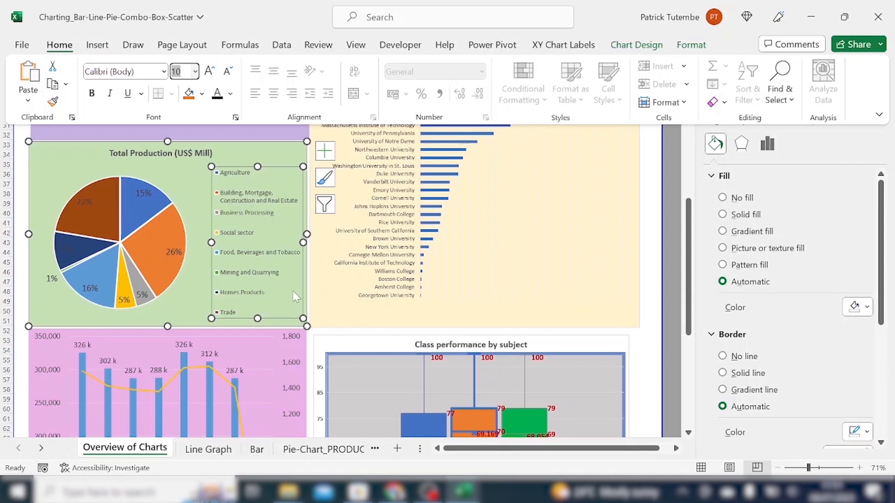
Inspect the pie chart's updated legend entries, slices, series and data labels.
left_click(220, 312)
left_click(220, 312)
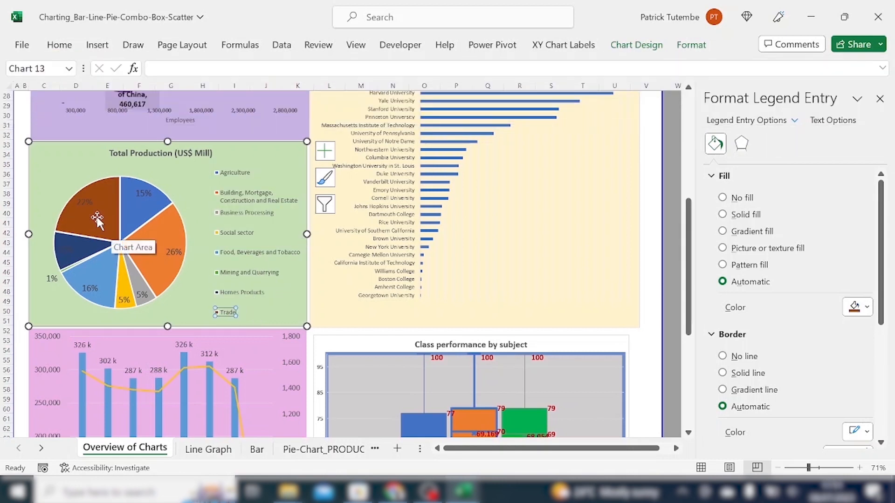
left_click(247, 292)
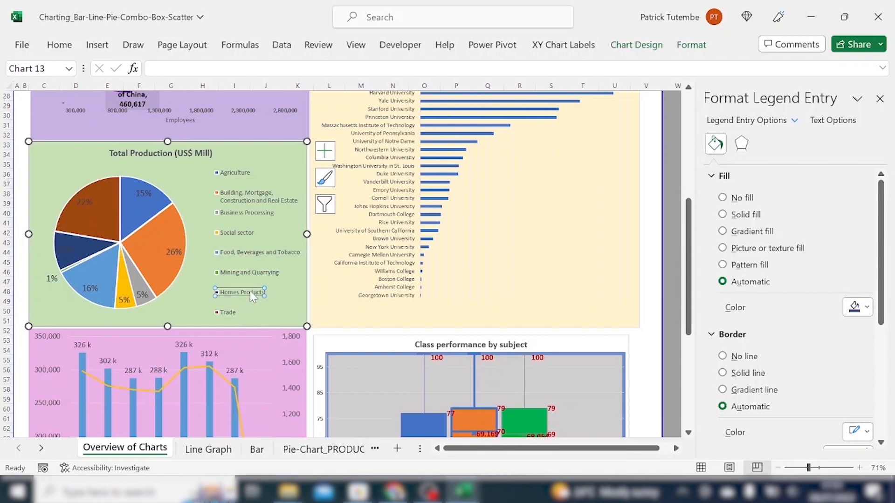
left_click(81, 254)
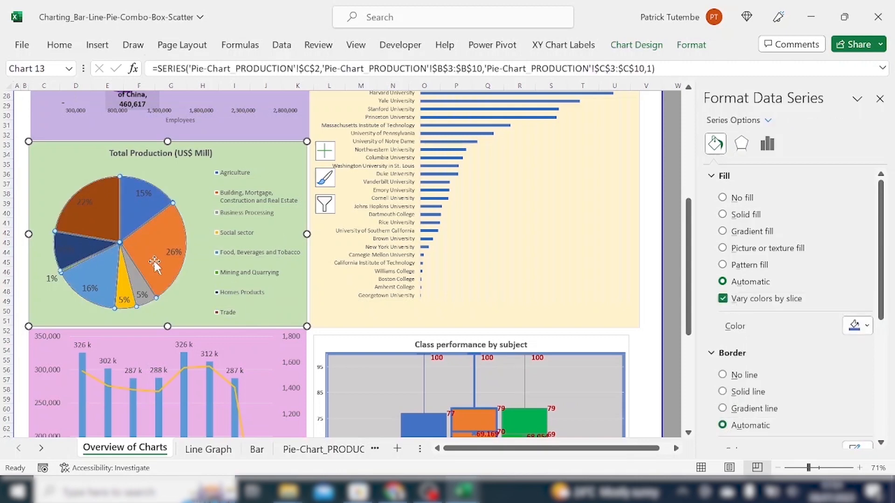
left_click(172, 252)
scroll(161, 260, "up", 1)
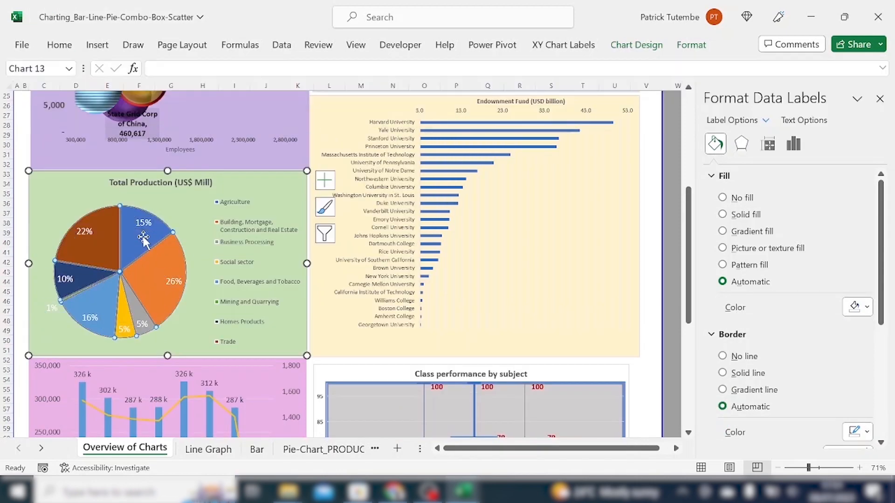
left_click(161, 260)
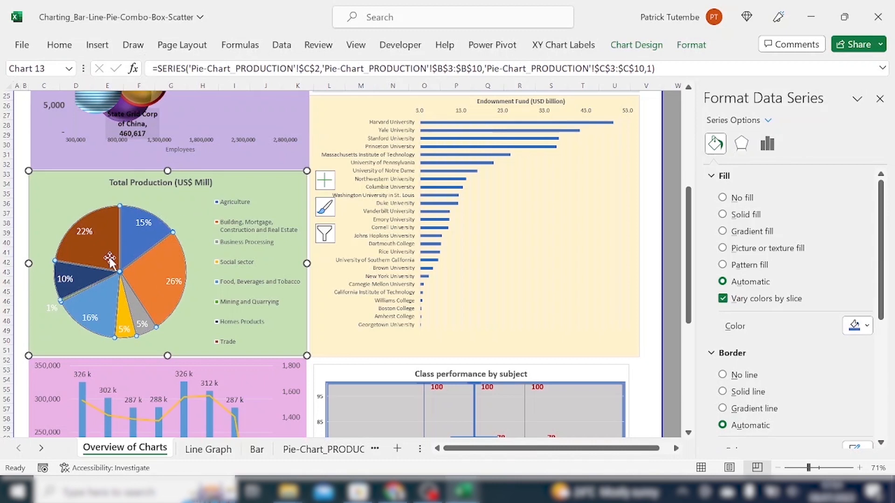
double_click(232, 205)
left_click(149, 230)
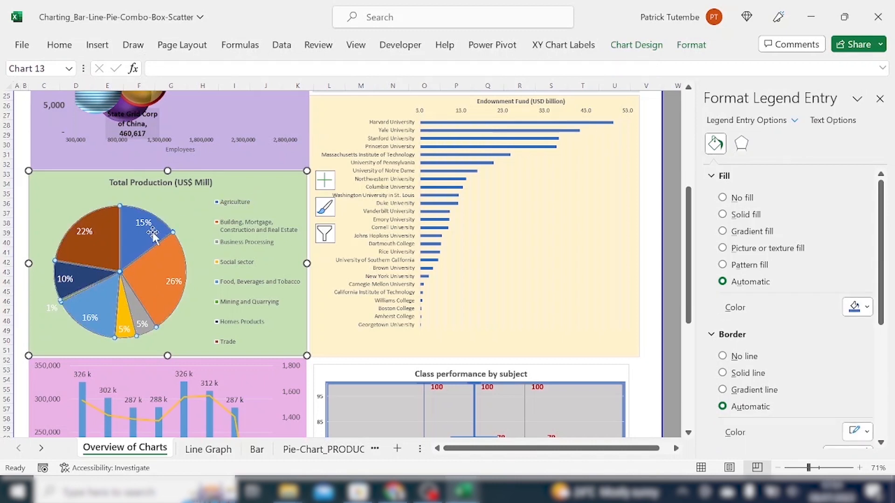
left_click(246, 228)
left_click(239, 232)
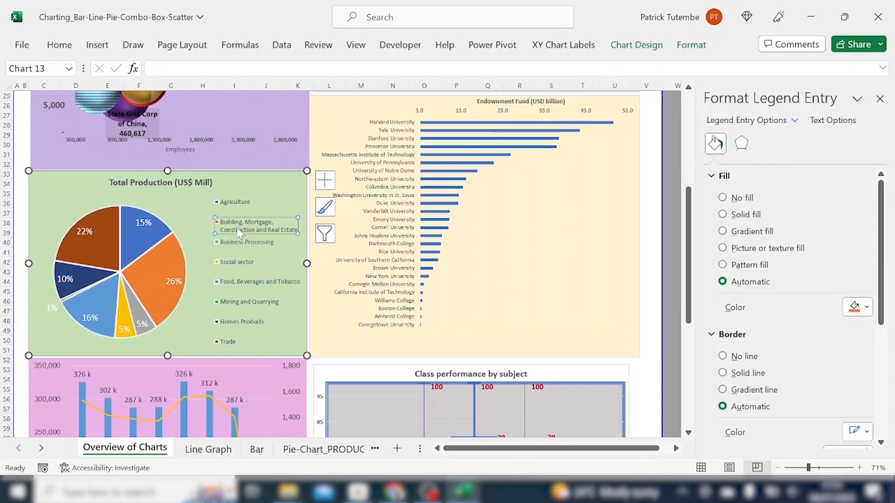
left_click(156, 271)
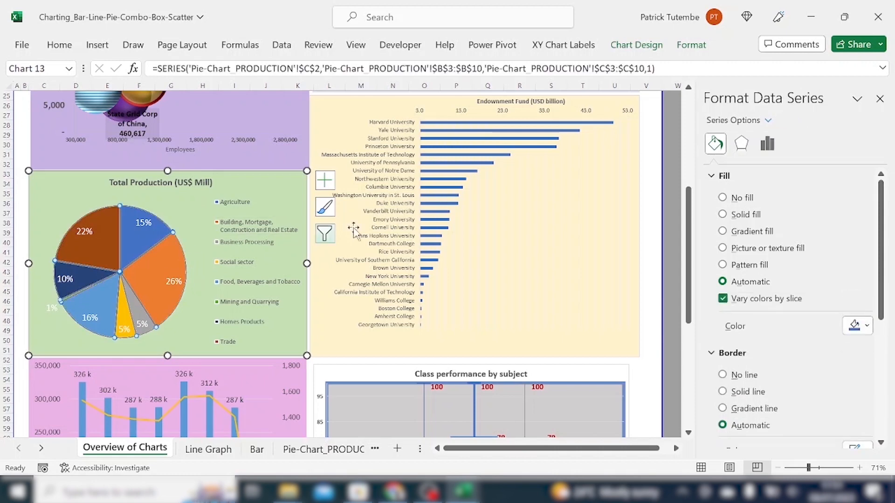
scroll(360, 230, "up", 1)
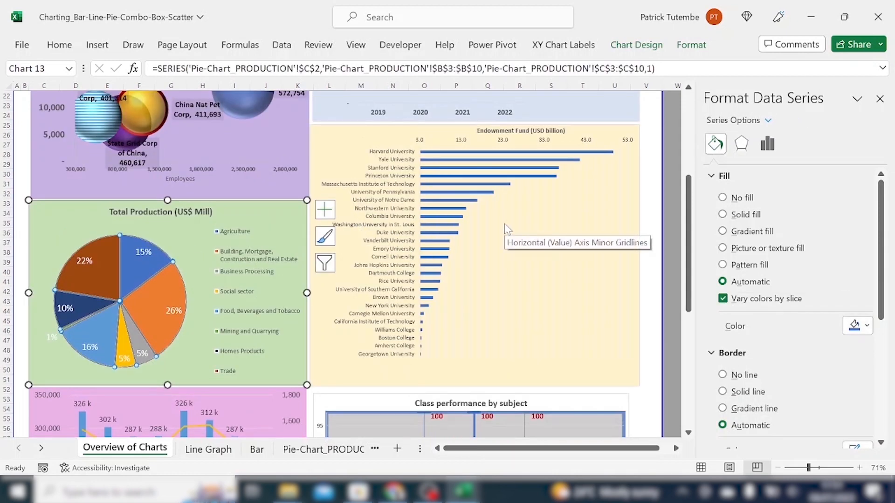
Inspect the Endowment Fund bar chart's chart area, series, individual university bars and minor gridlines.
left_click(337, 150)
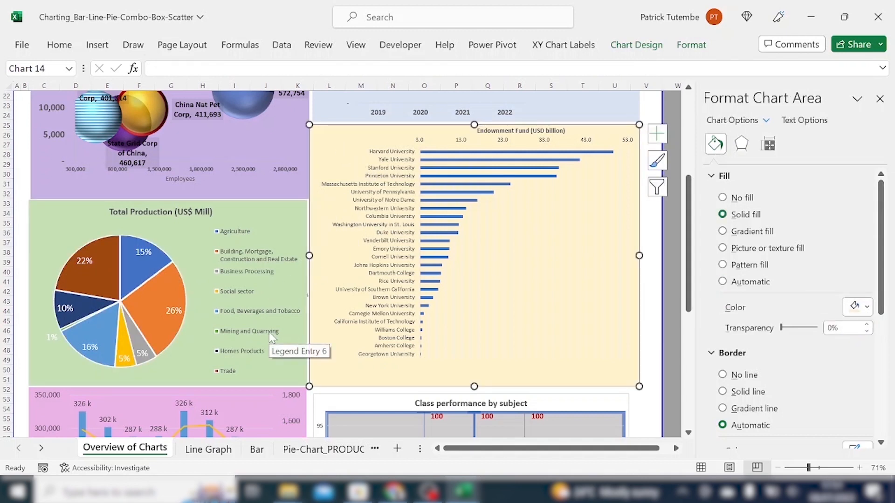
scroll(513, 252, "up", 3)
left_click(513, 252)
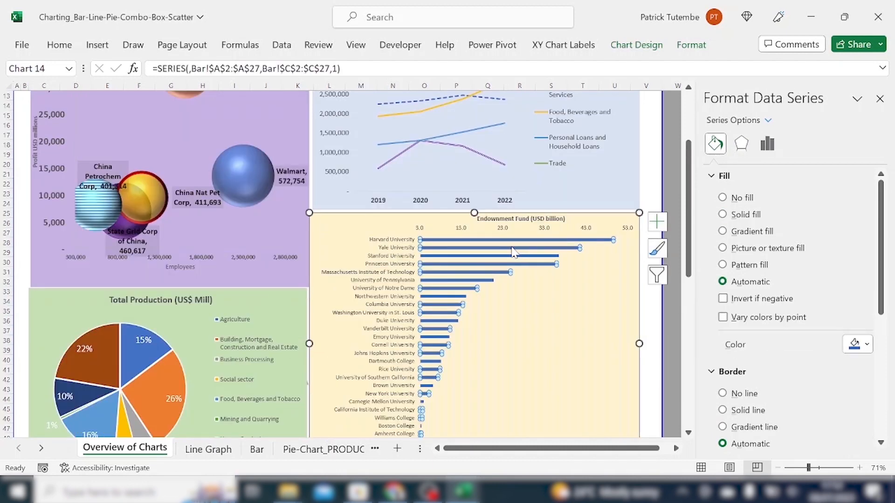
left_click(514, 241)
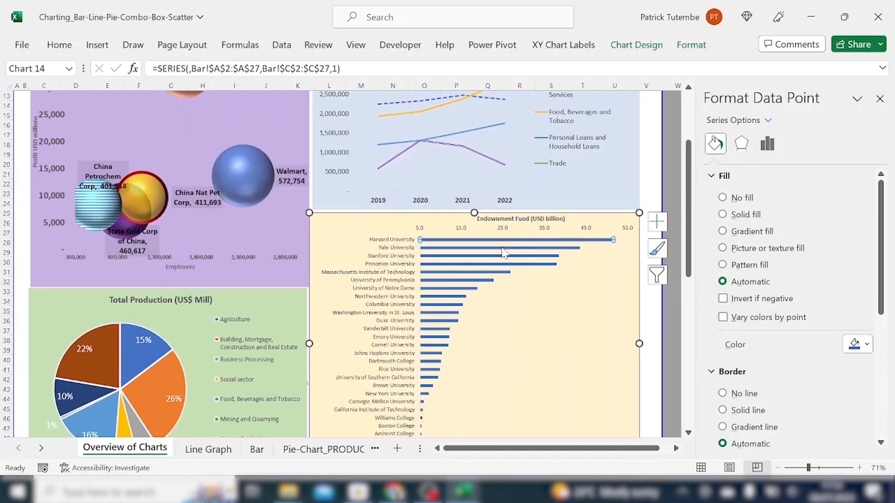
left_click(503, 248)
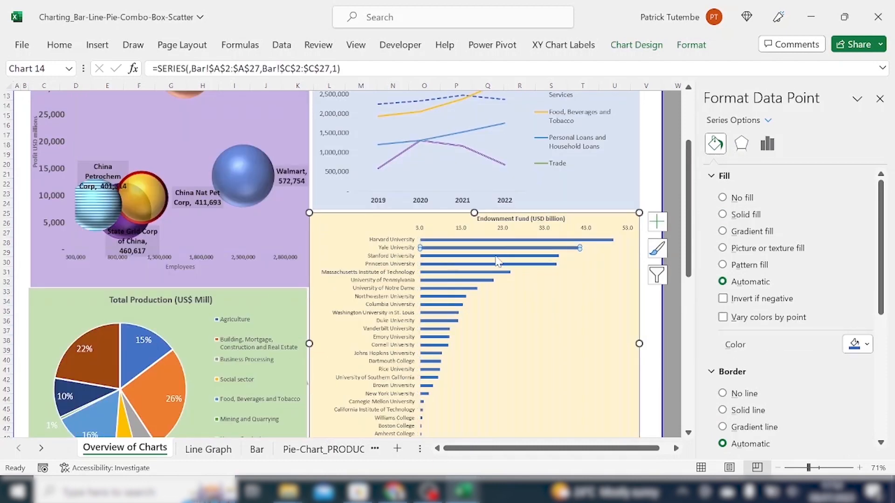
left_click(497, 256)
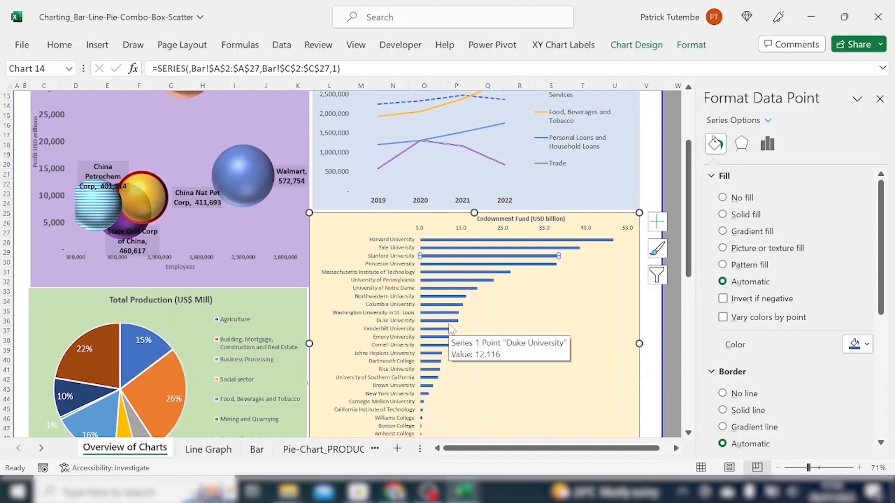
left_click(572, 311)
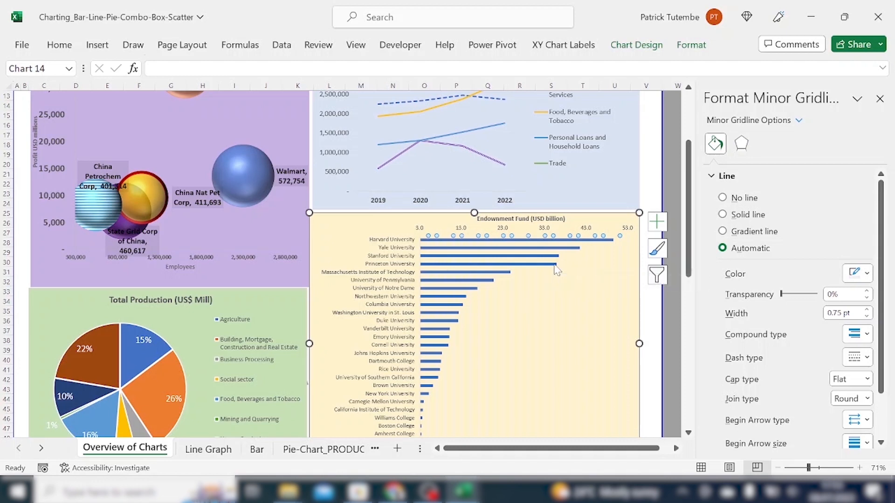
left_click(521, 274)
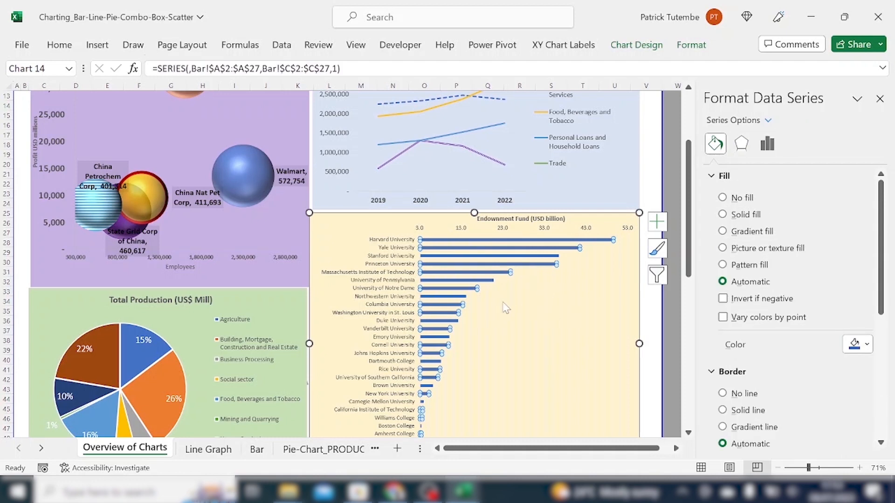
left_click(510, 306)
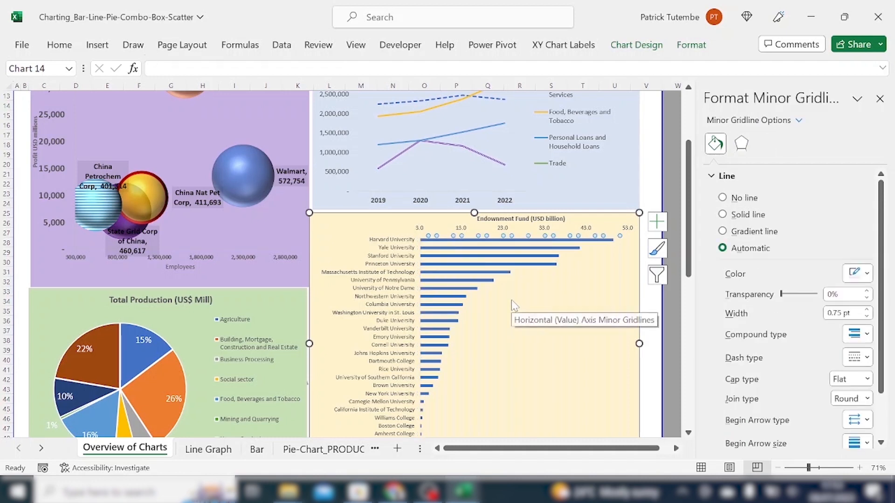
Inspect the Sales combo chart's chart area, plot area, Sales (US$ Mill) column series and individual columns.
scroll(466, 296, "down", 9)
left_click(303, 313)
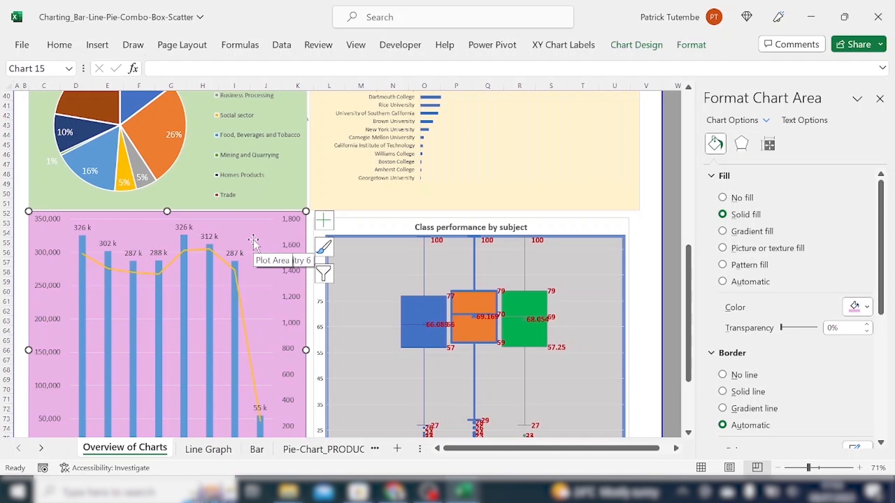
left_click(249, 256)
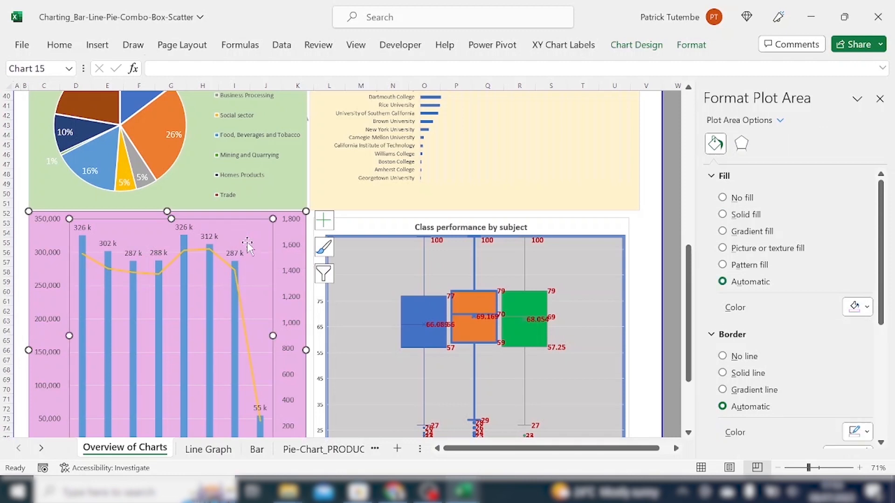
scroll(217, 266, "down", 4)
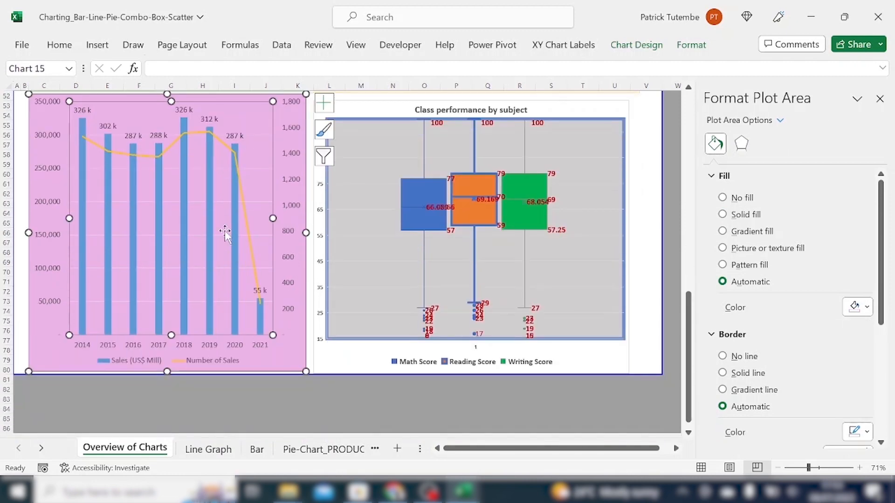
scroll(232, 209, "up", 2)
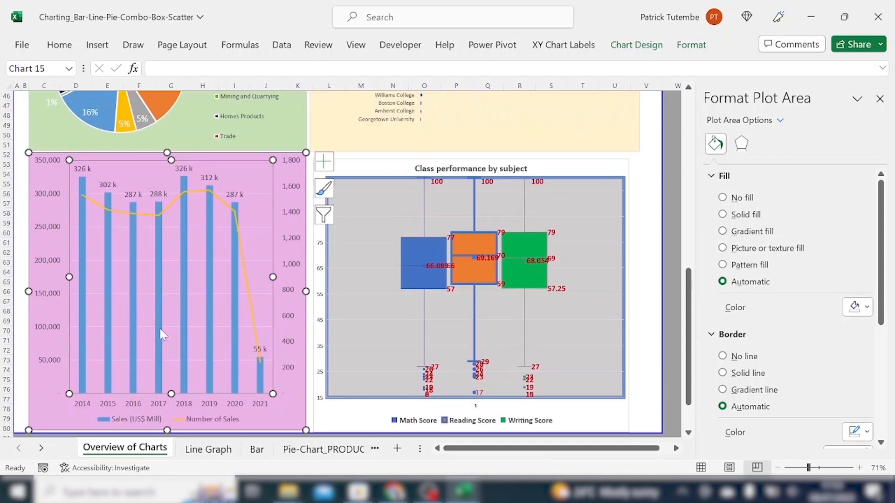
left_click(110, 262)
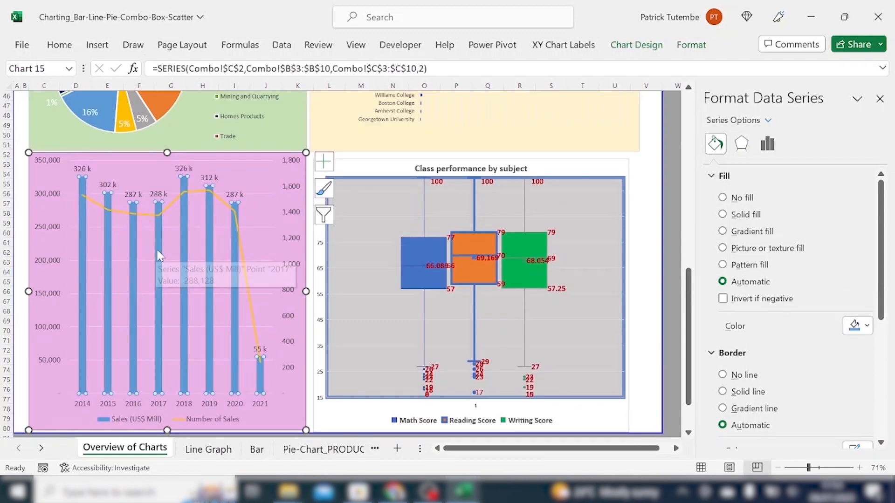
left_click(80, 237)
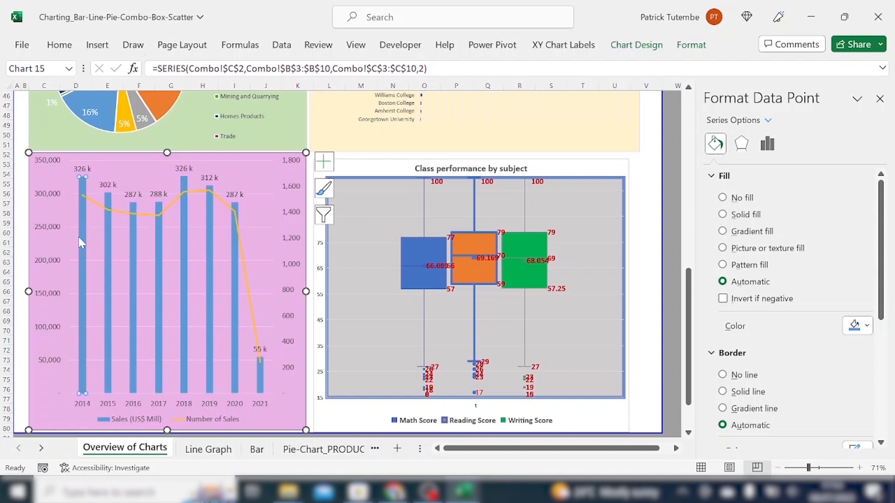
Inspect the combo chart's legend, plot area, column points, and the Number of Sales line series and its points.
left_click(199, 420)
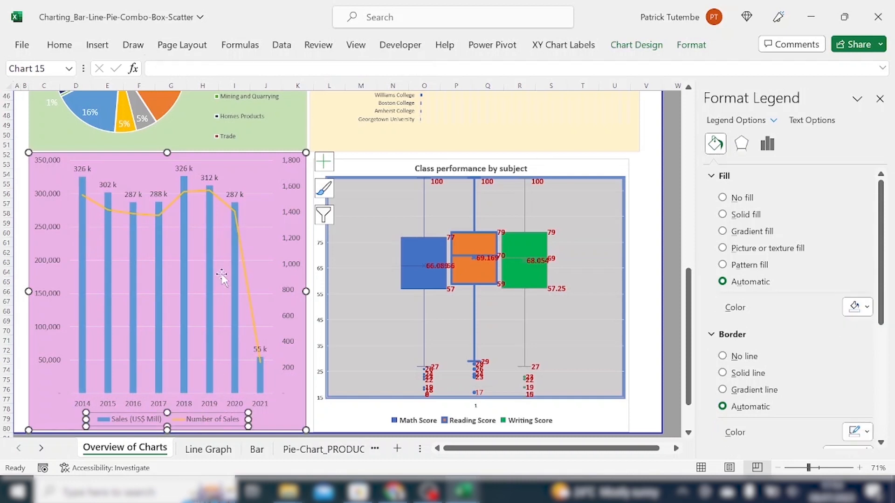
left_click(229, 250)
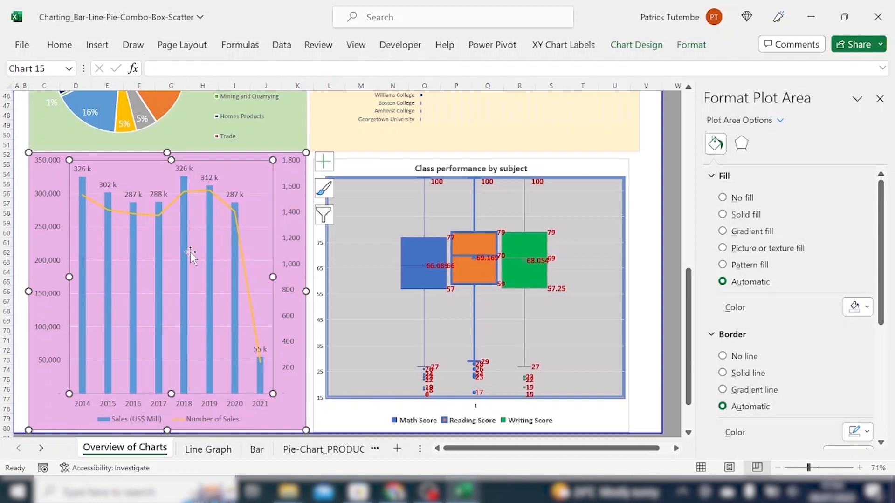
left_click(132, 300)
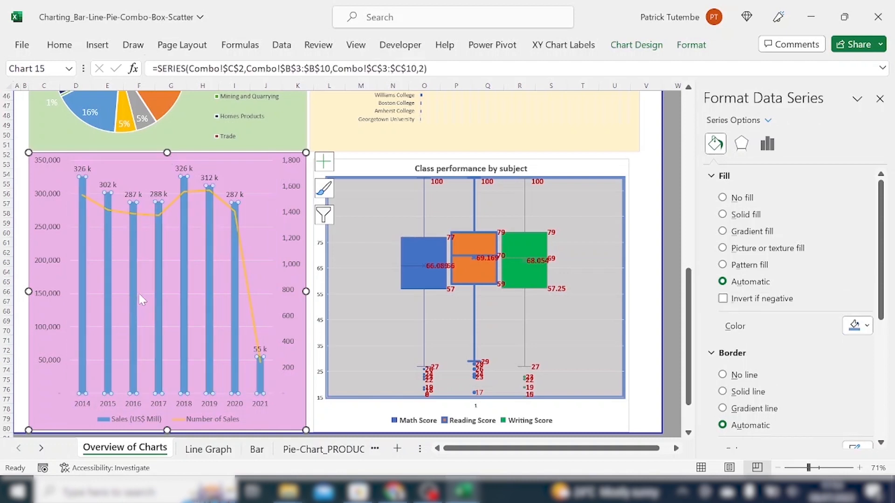
left_click(108, 286)
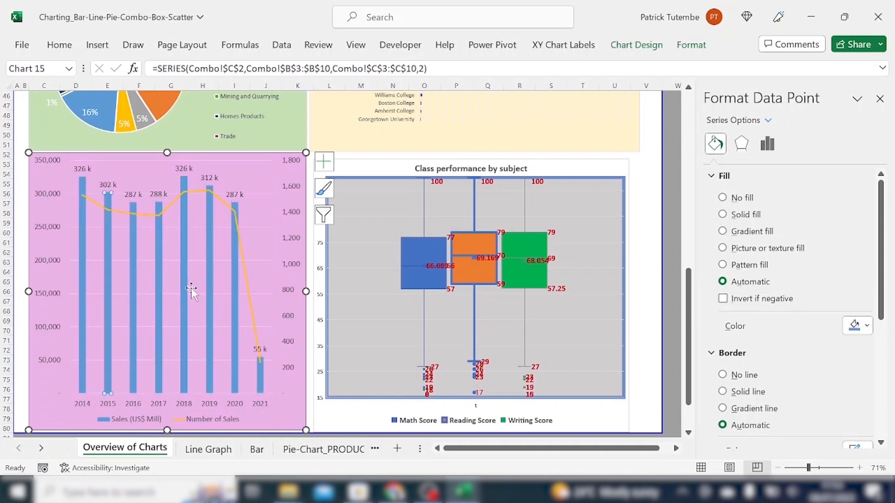
left_click(240, 280)
left_click(244, 279)
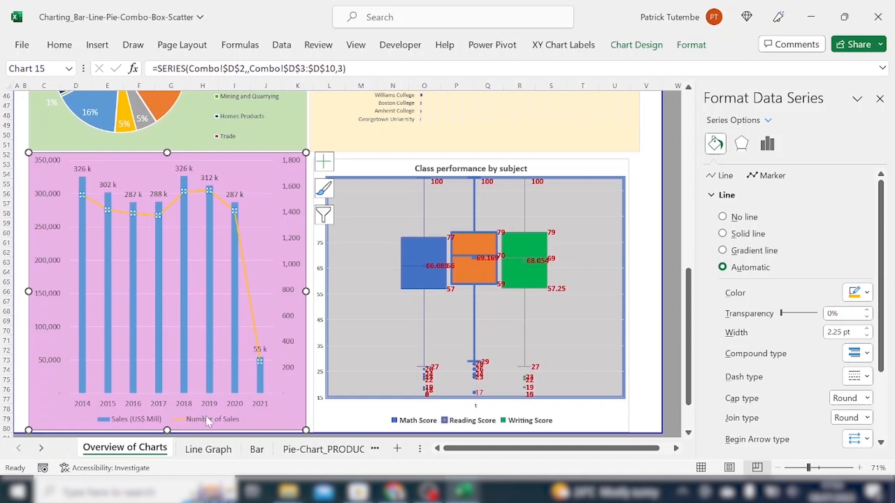
left_click(255, 330)
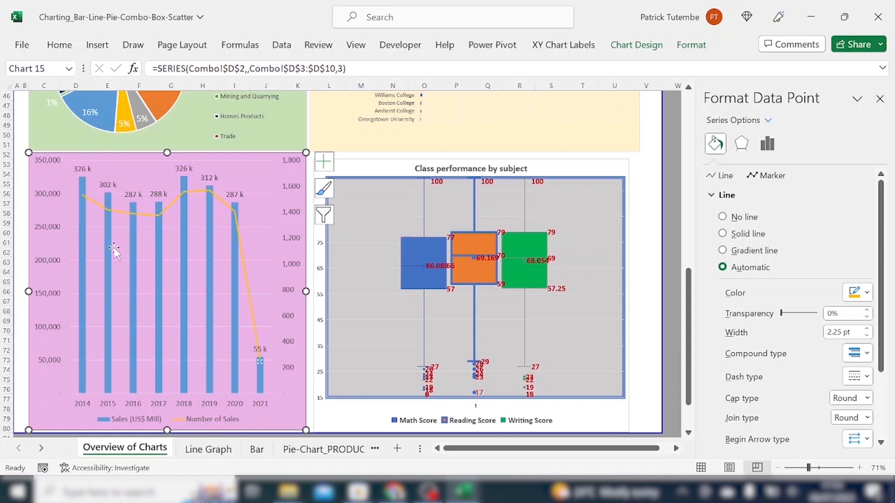
Inspect the Class performance by subject box plot's chart area and its Math, Reading and Writing Score series.
left_click(531, 172)
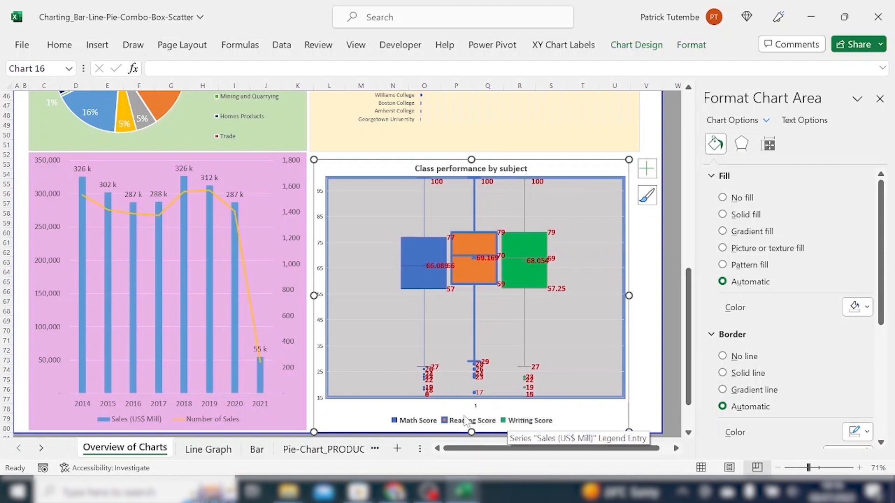
left_click(426, 289)
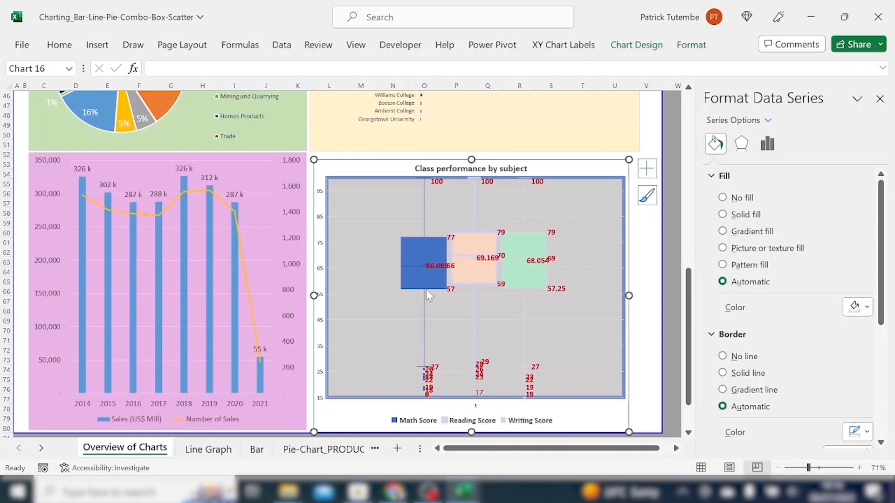
left_click(479, 292)
left_click(424, 239)
left_click(475, 235)
left_click(427, 239)
left_click(459, 233)
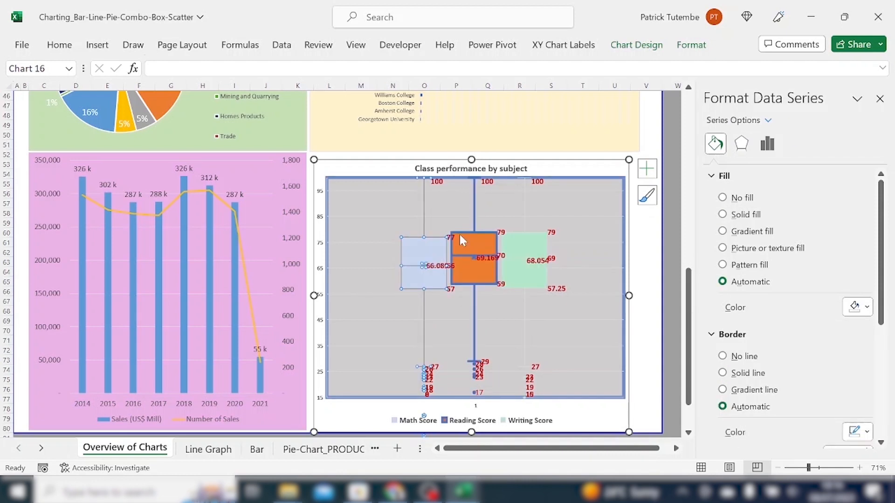
left_click(517, 234)
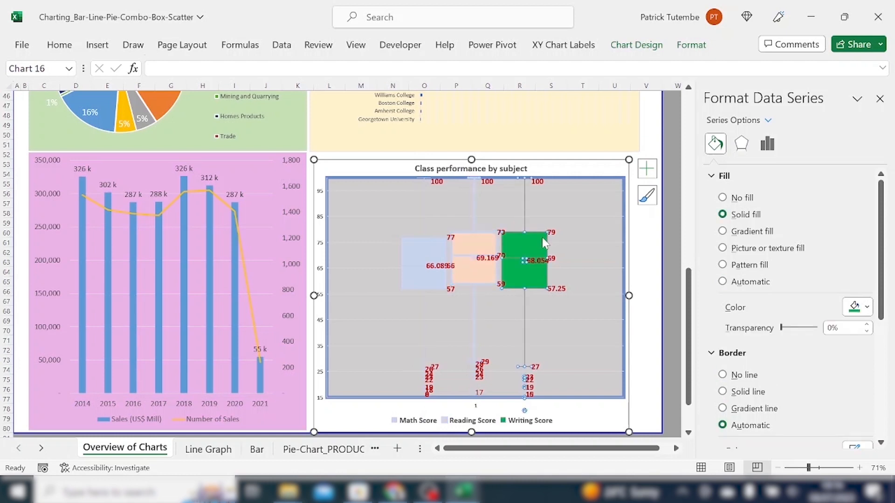
left_click(476, 235)
left_click(437, 239)
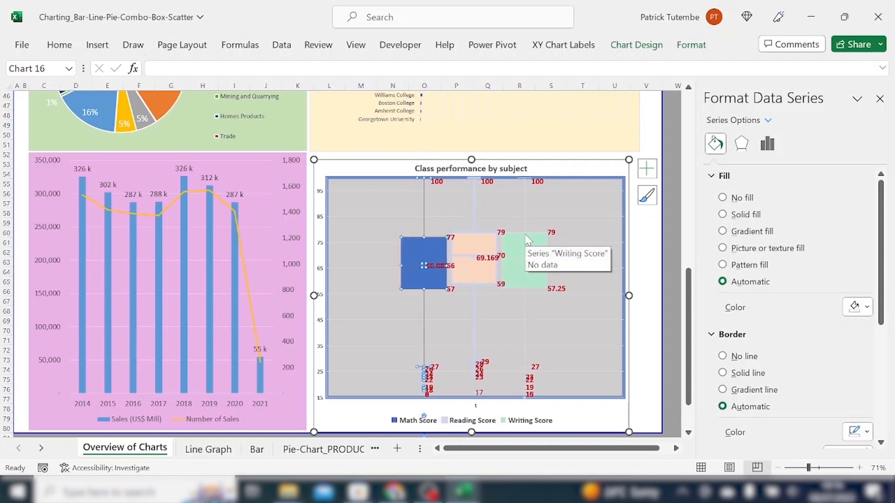
left_click(472, 235)
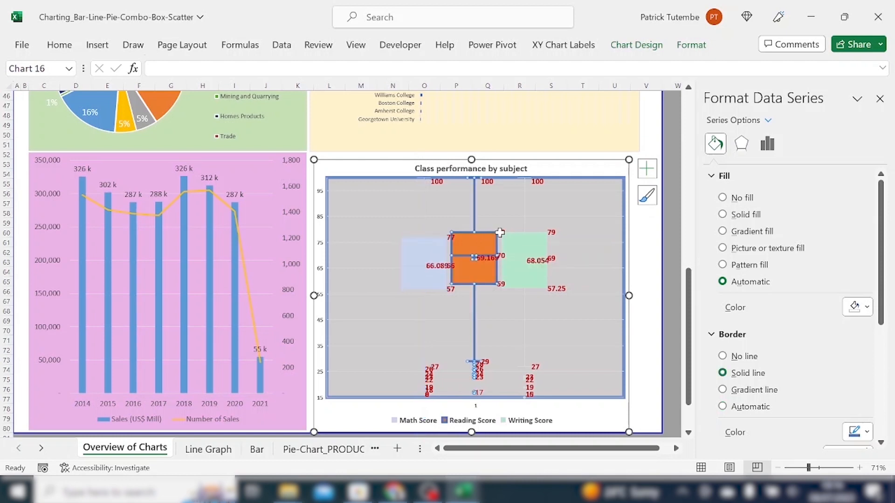
left_click(497, 234)
left_click(483, 232)
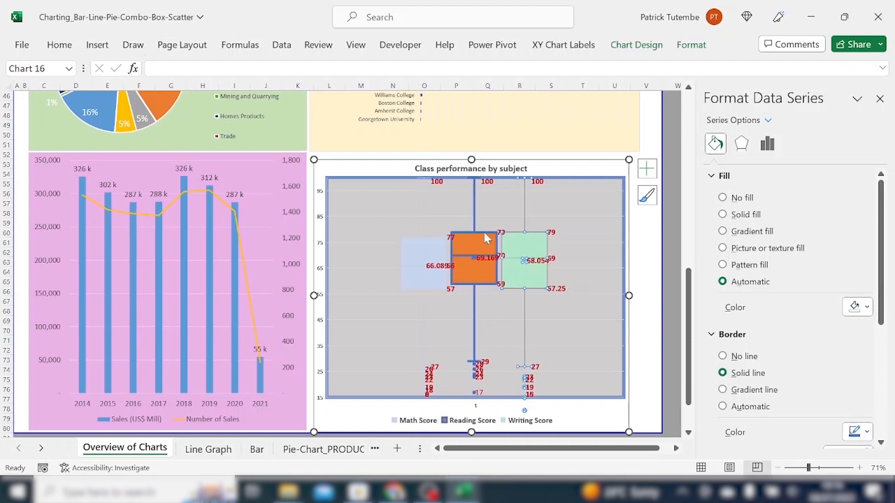
left_click(446, 237)
scroll(431, 217, "up", 2)
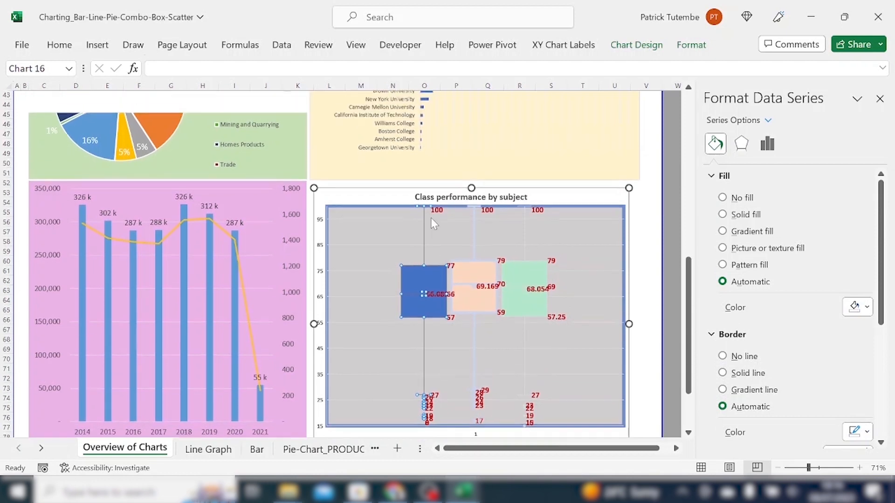
scroll(440, 226, "down", 2)
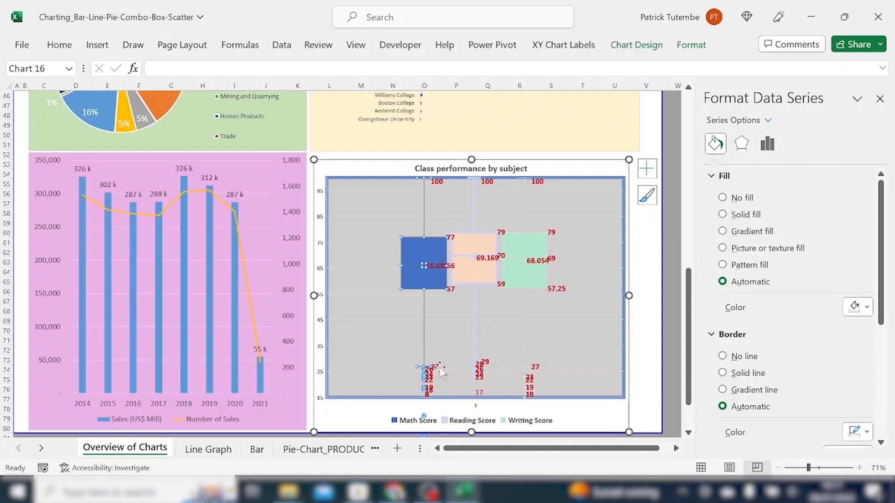
Inspect the box plot's plot area, Math Score series, its outlier points and data labels.
left_click(487, 377)
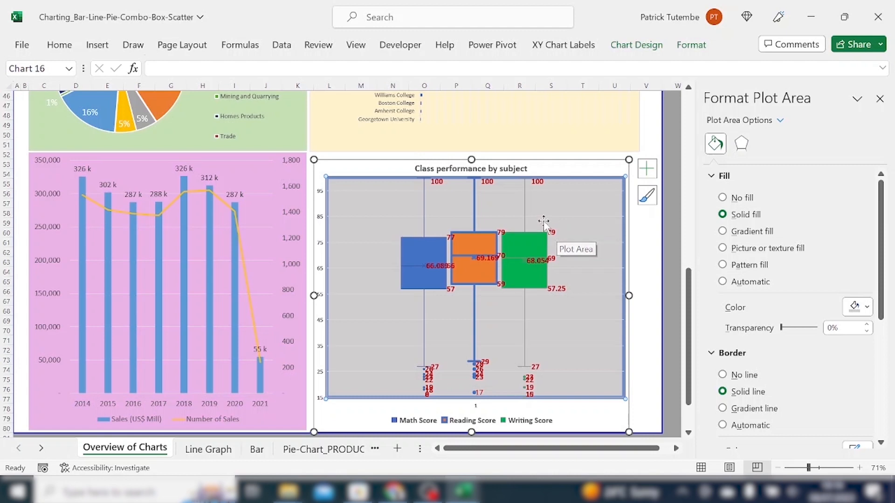
left_click(430, 236)
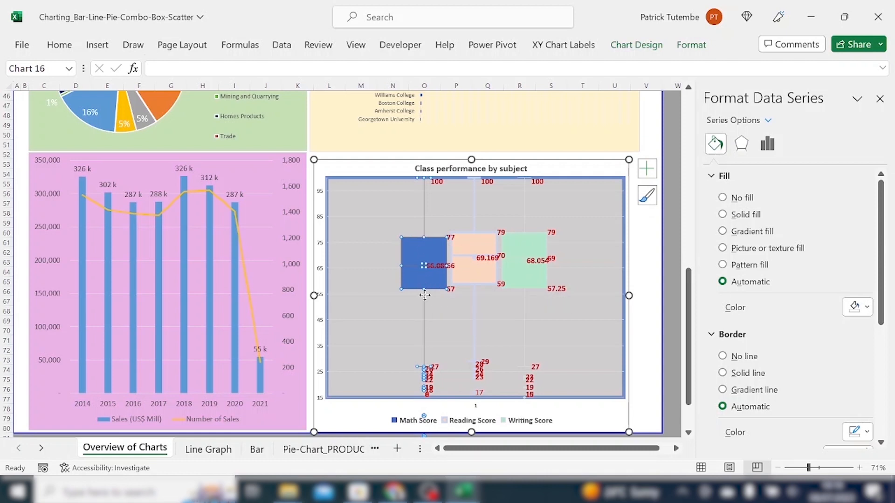
left_click(430, 270)
left_click(430, 268)
left_click(420, 266)
left_click(410, 300)
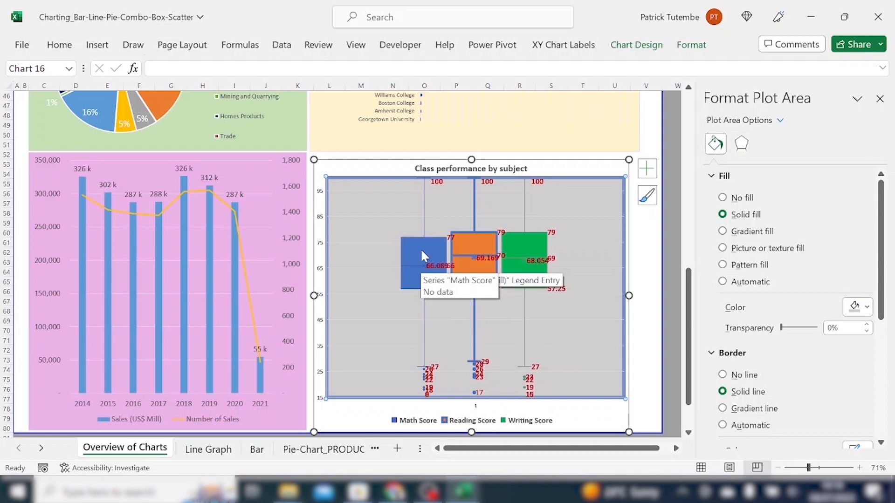
left_click(426, 373)
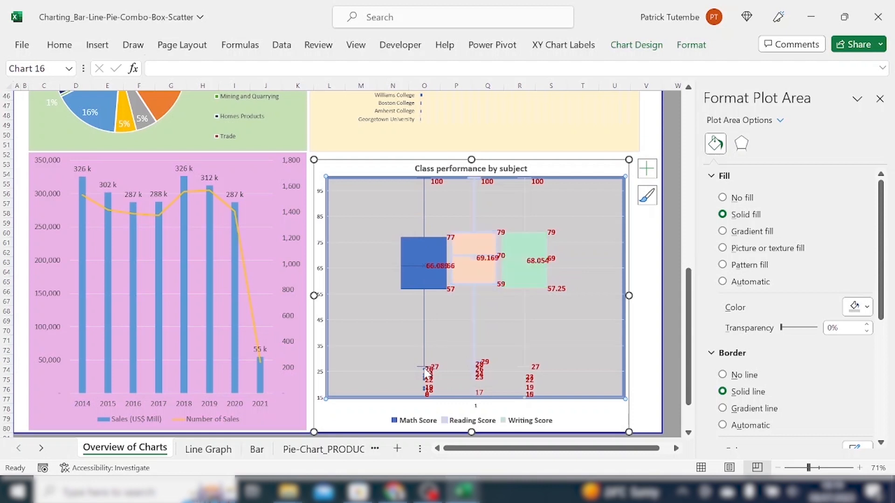
left_click(410, 325)
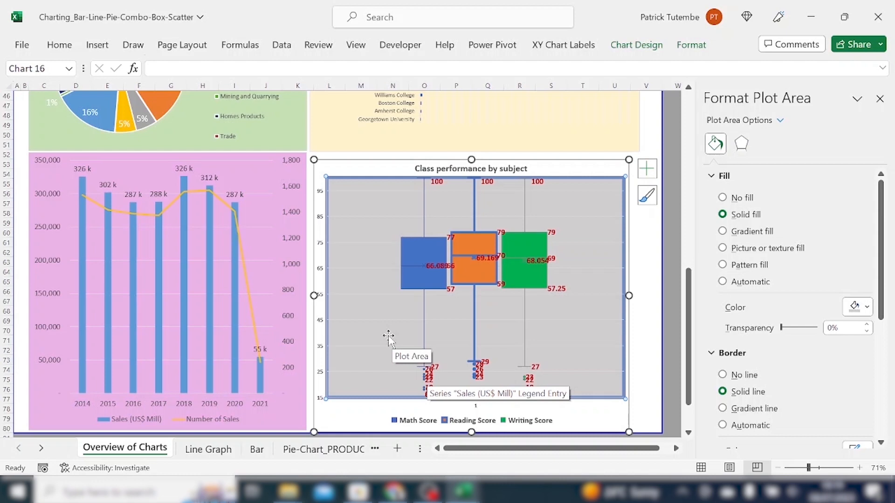
left_click(427, 378)
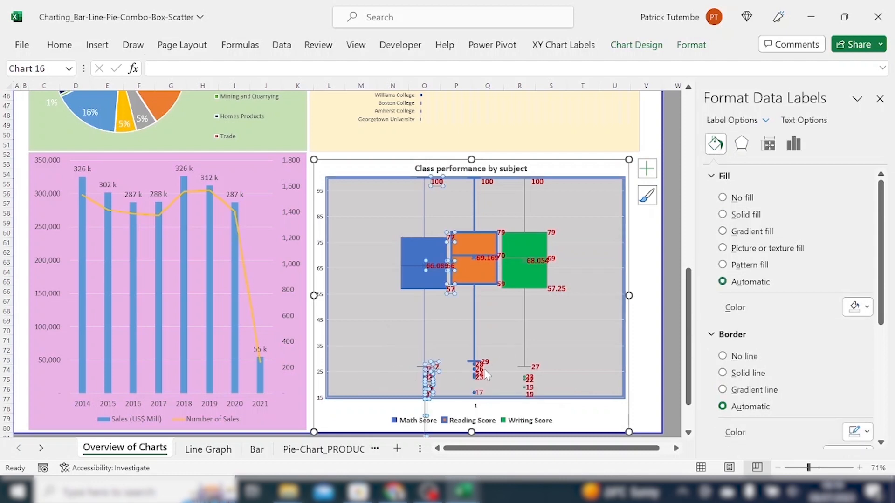
left_click(508, 373)
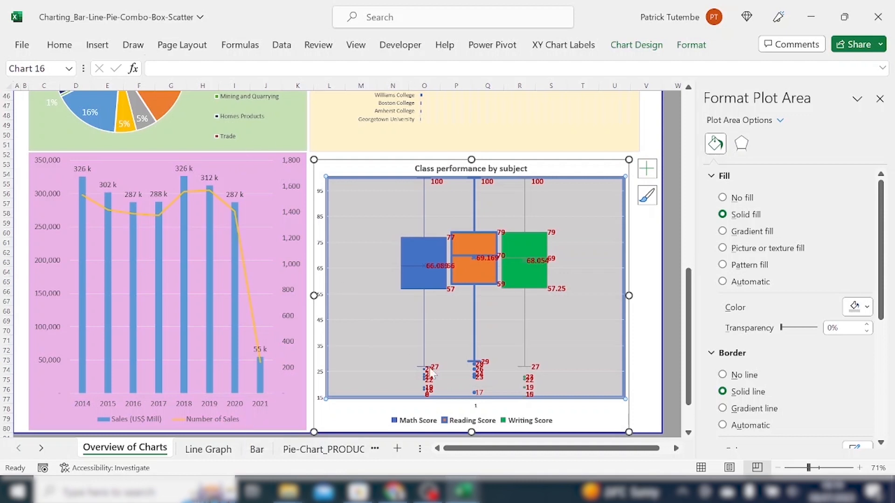
Inspect the box plot's Math, Reading and Writing Score data labels and its chart area.
left_click(430, 389)
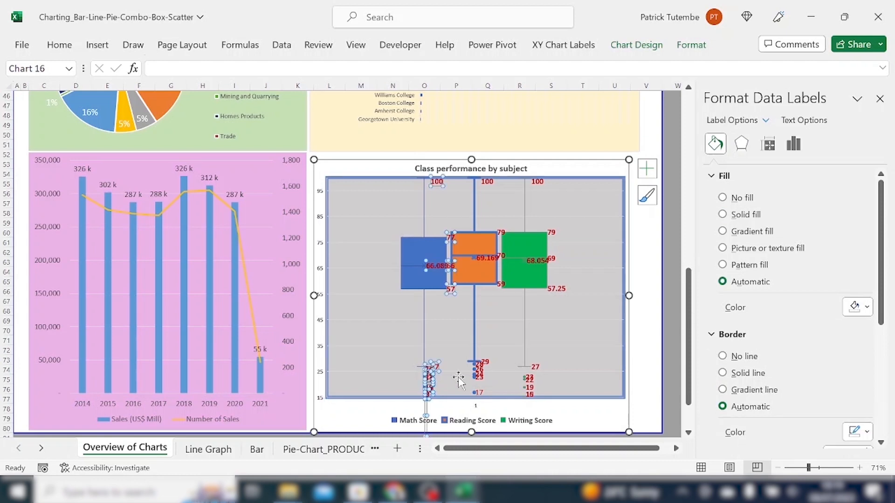
left_click(481, 377)
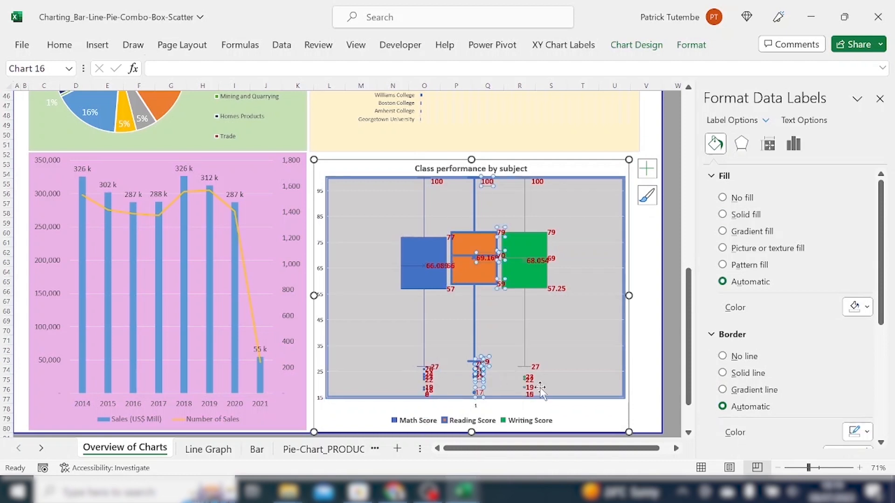
left_click(532, 383)
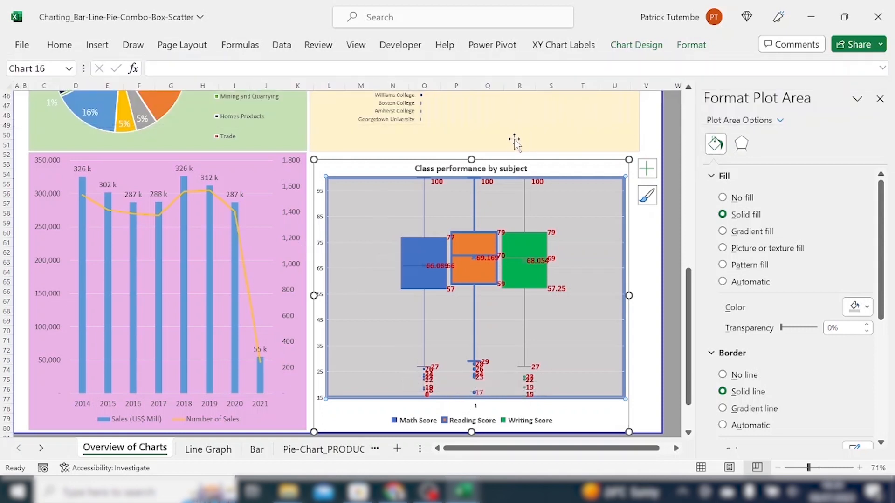
left_click(378, 170)
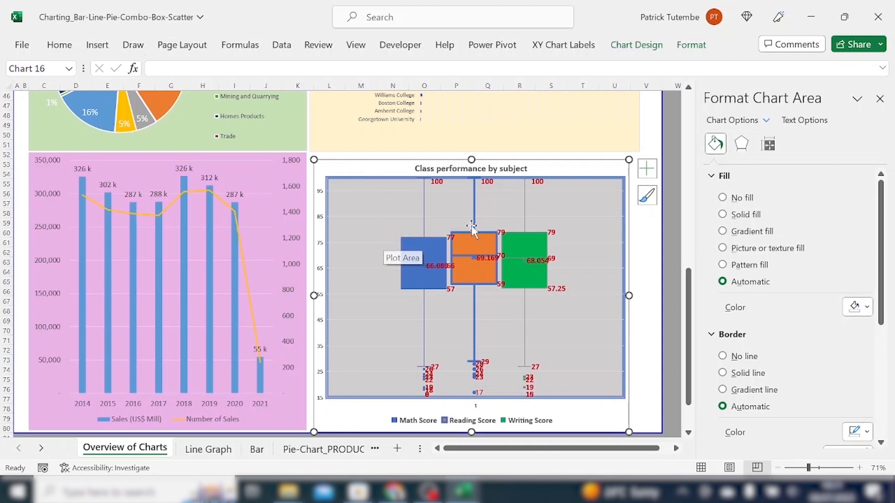
scroll(425, 262, "down", 1)
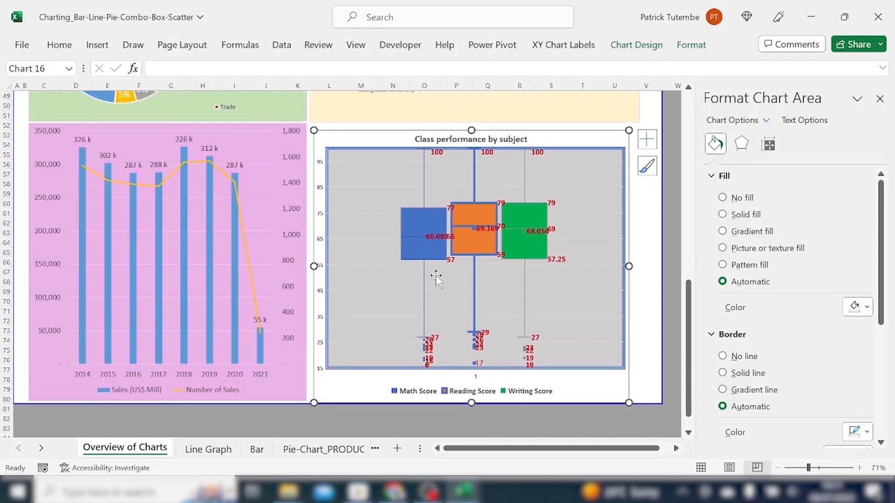
scroll(435, 275, "down", 1)
scroll(451, 276, "up", 5)
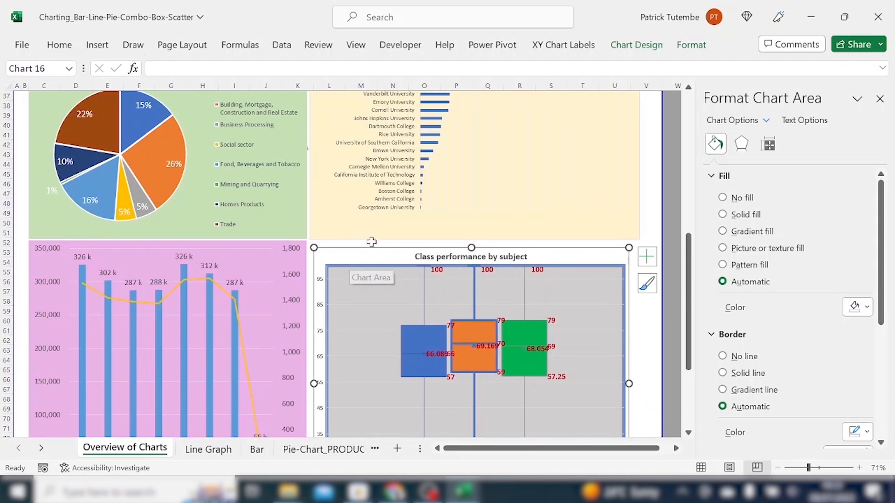
scroll(366, 252, "down", 1)
scroll(366, 251, "down", 3)
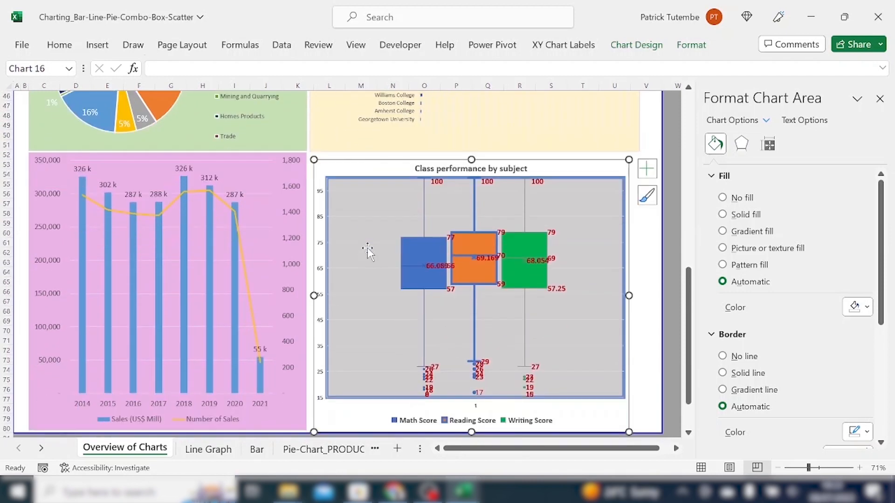
scroll(381, 249, "up", 2)
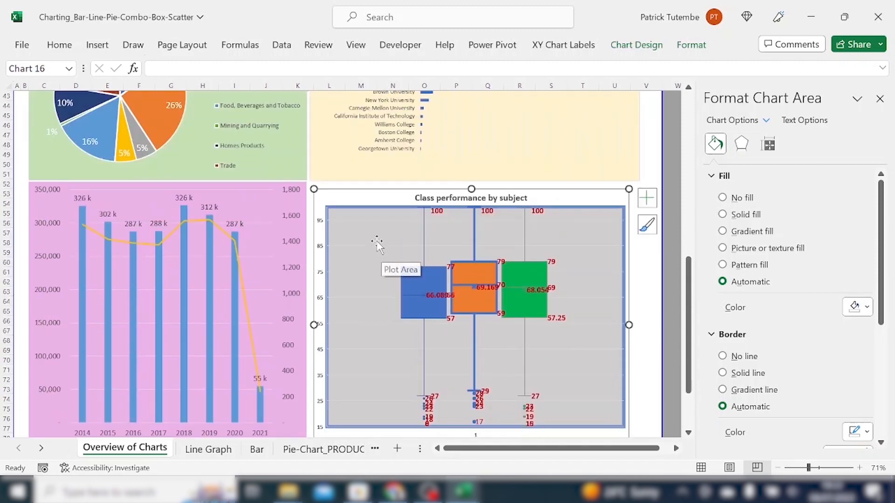
left_click(351, 186)
left_click(356, 193)
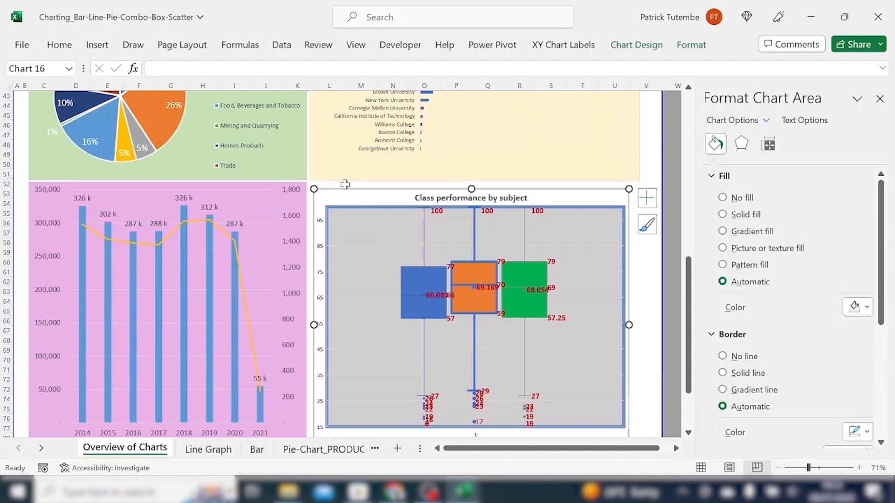
scroll(364, 175, "up", 10)
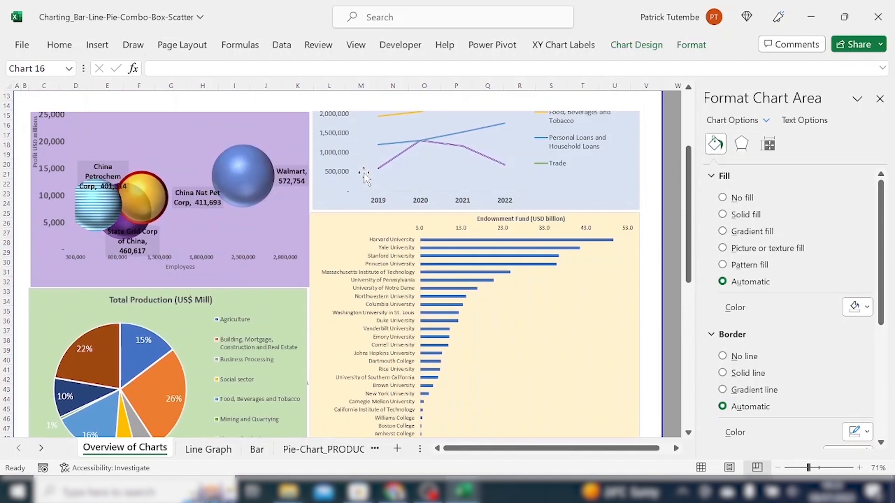
scroll(365, 176, "up", 4)
scroll(120, 173, "down", 1)
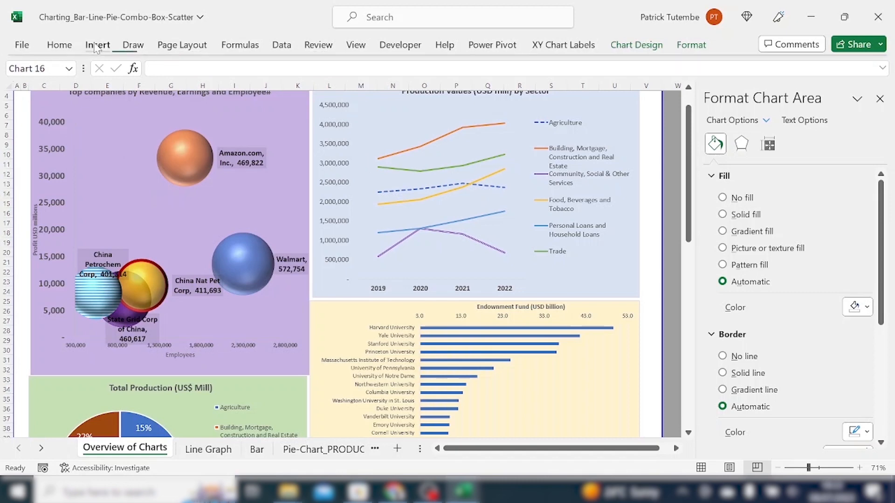
Review the Scatter and Box & Whisker chart type options for the box plot and close the dialog unchanged.
left_click(96, 47)
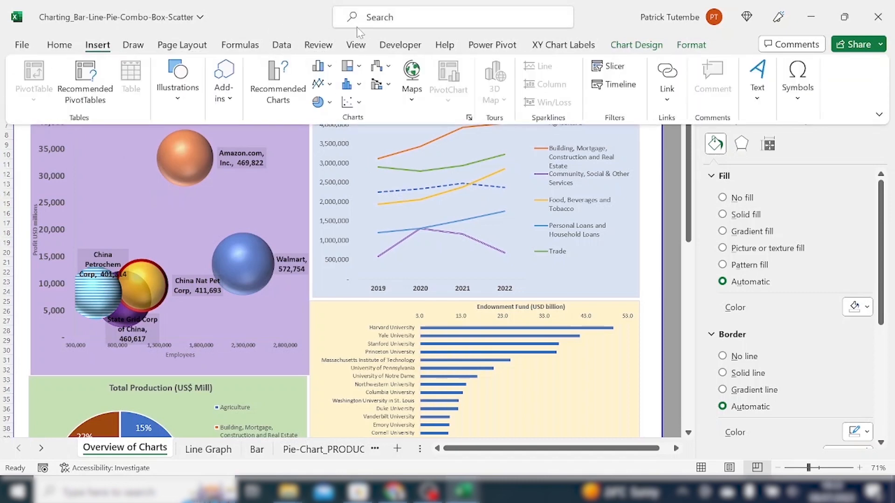
left_click(468, 117)
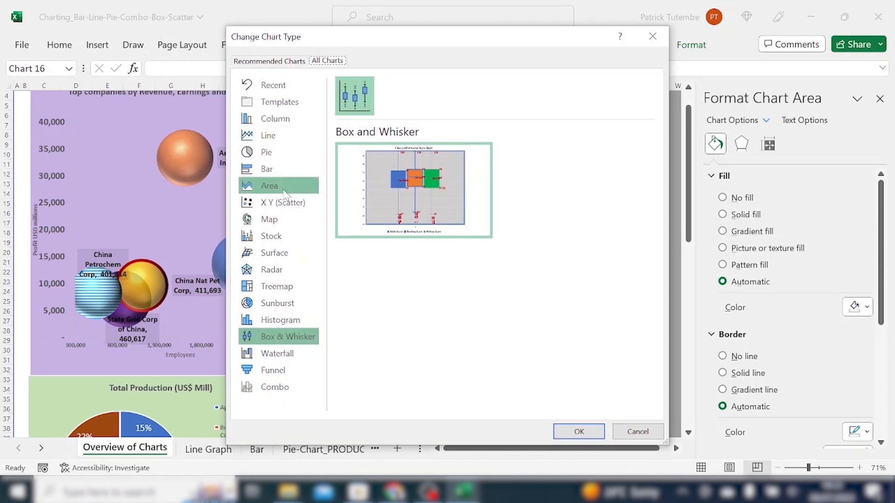
left_click(310, 207)
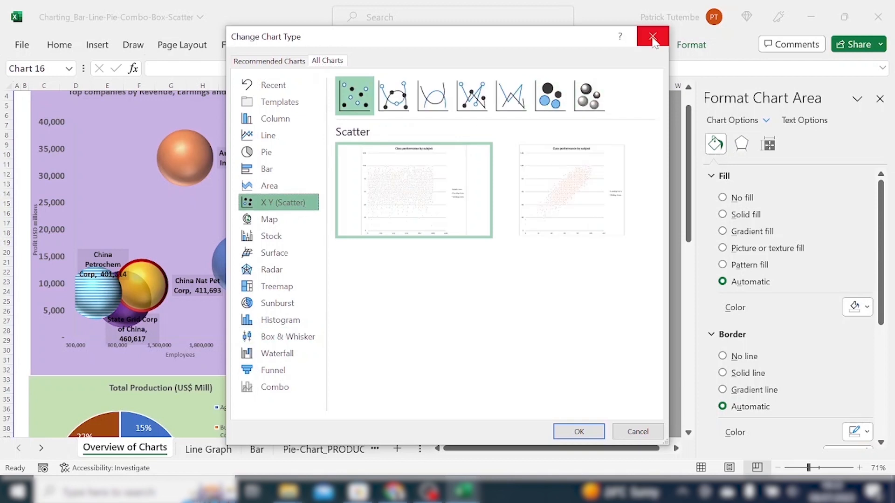
left_click(295, 341)
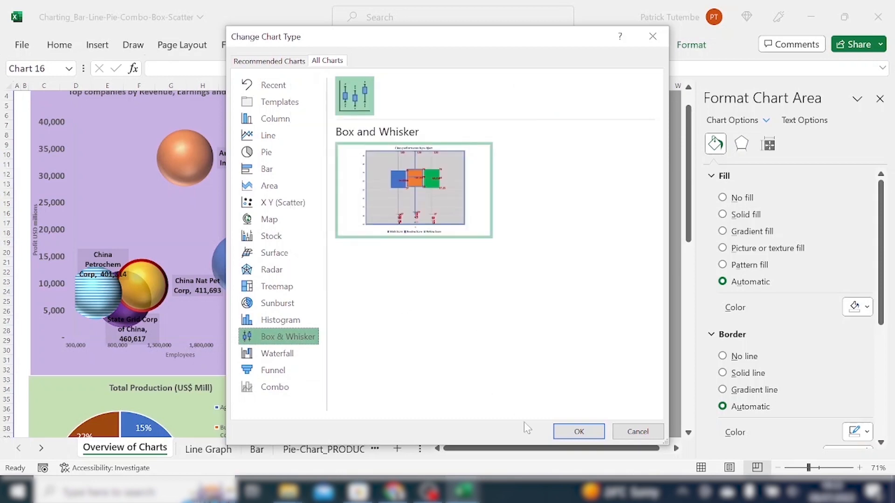
left_click(632, 424)
scroll(233, 191, "up", 1)
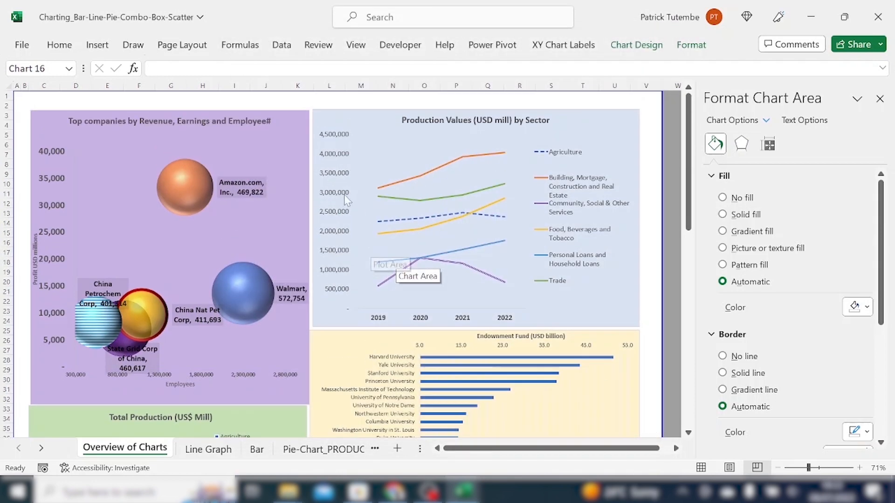
scroll(233, 210, "down", 4)
scroll(233, 224, "down", 13)
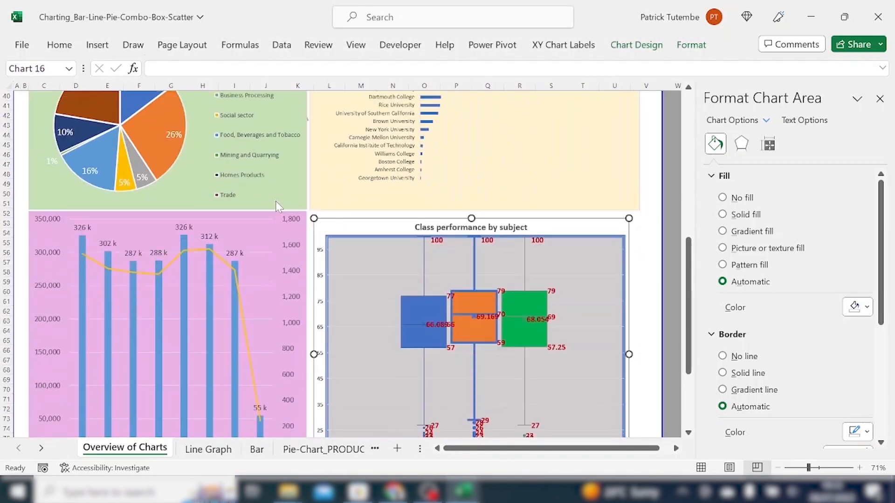
scroll(298, 199, "up", 17)
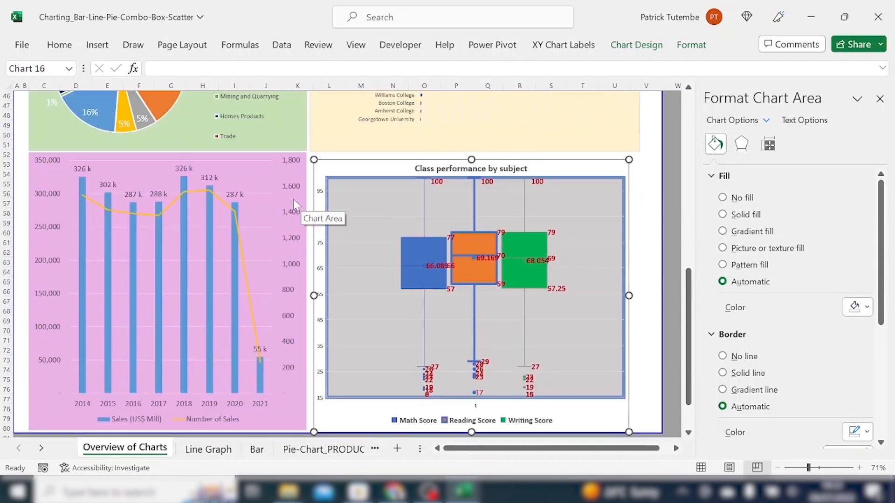